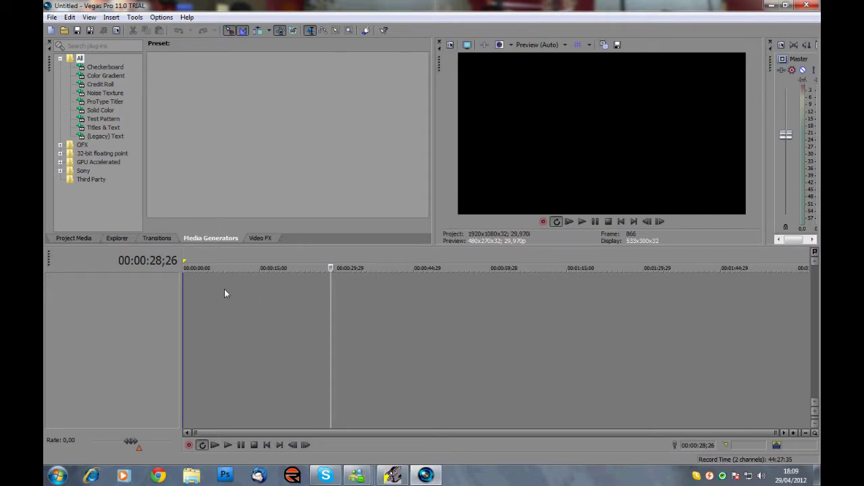
Open the video "2012 F1 Australian Grand Prix Highlights (Melbourne)" from Downloads and move its clip to the start of the timeline
click(52, 17)
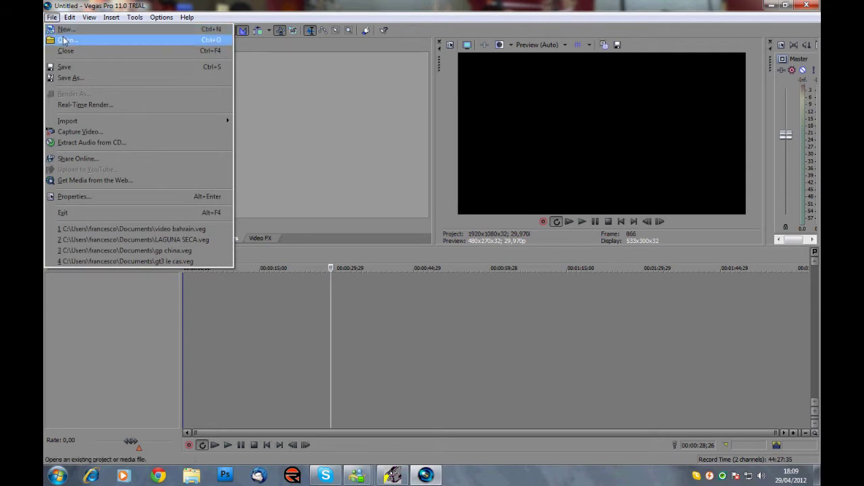
click(52, 17)
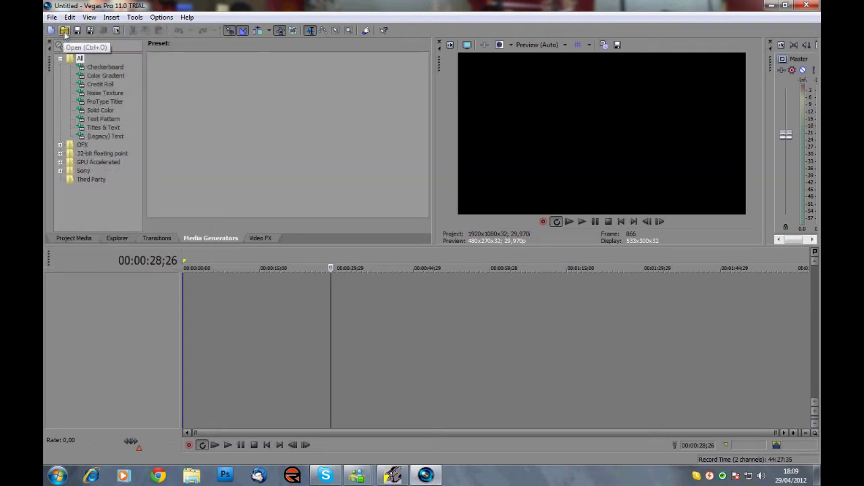
click(64, 33)
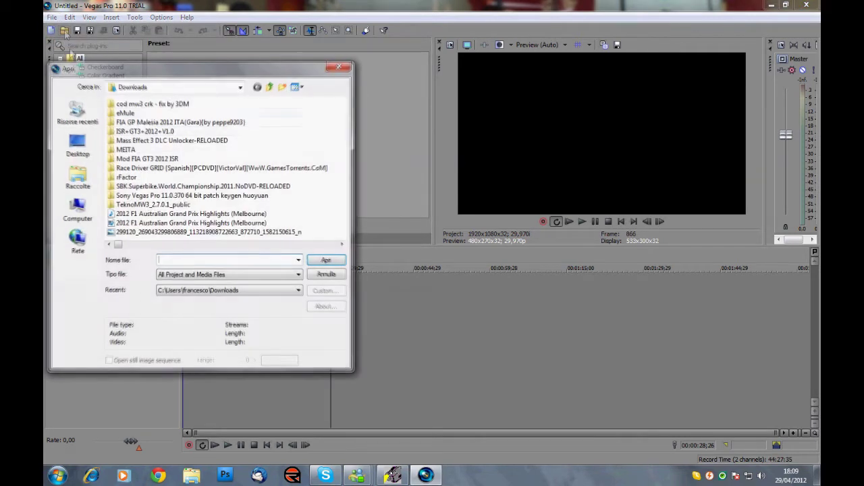
click(151, 224)
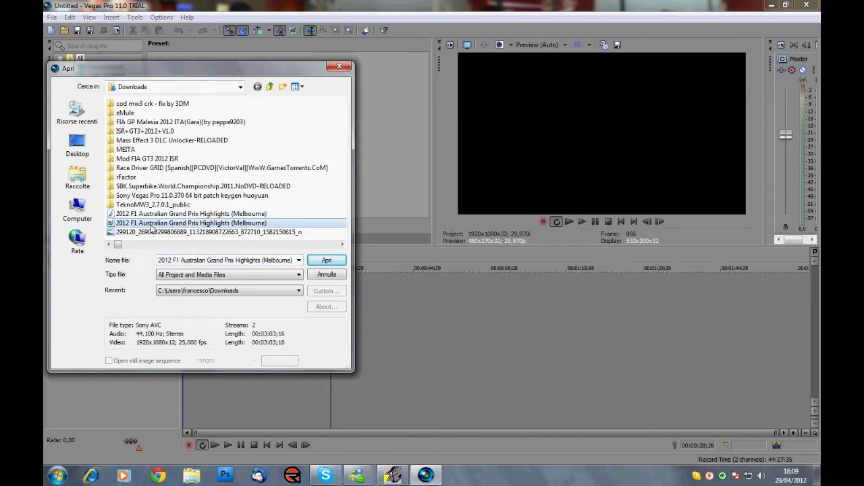
click(326, 260)
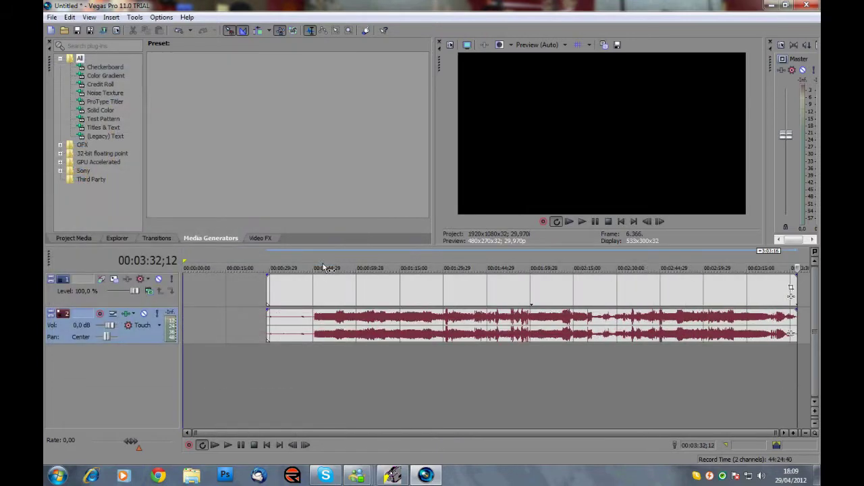
click(313, 297)
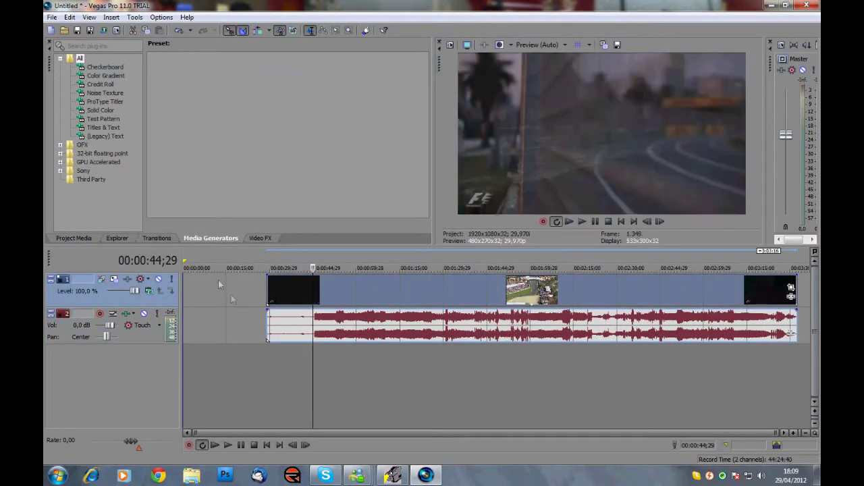
drag(450, 297, 365, 297)
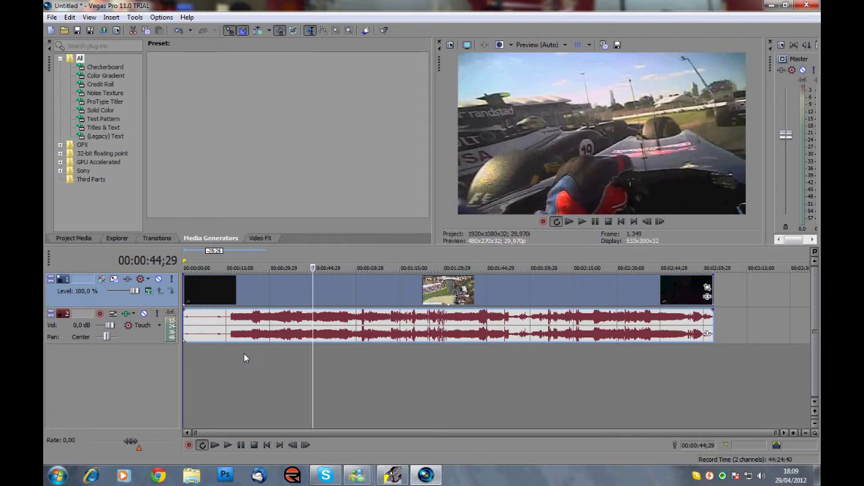
Insert an empty video track into the project
right_click(244, 354)
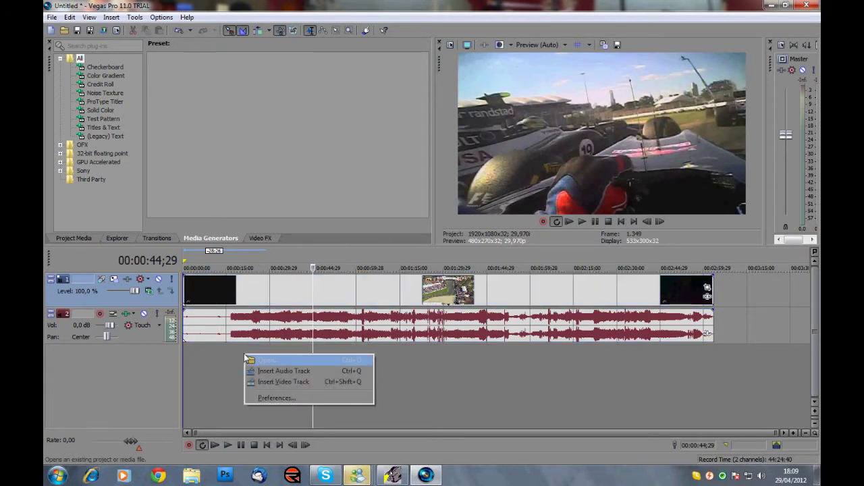
click(233, 358)
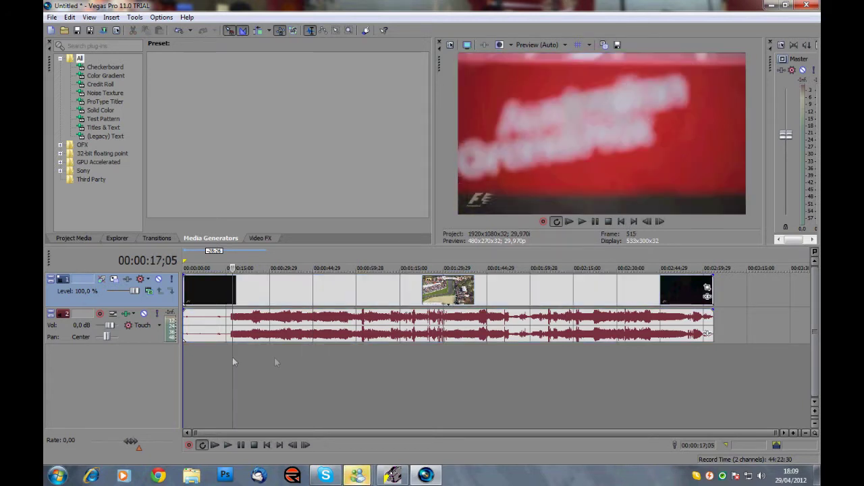
right_click(312, 358)
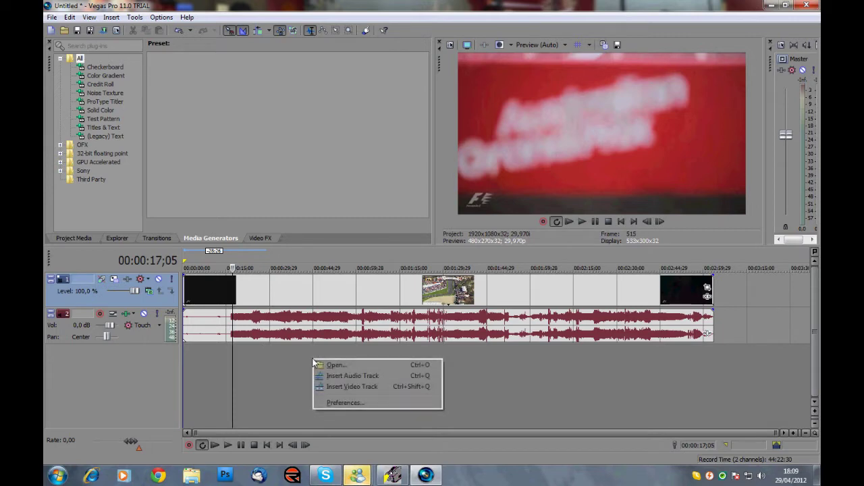
click(337, 389)
Insert an empty audio track below the existing tracks
click(238, 287)
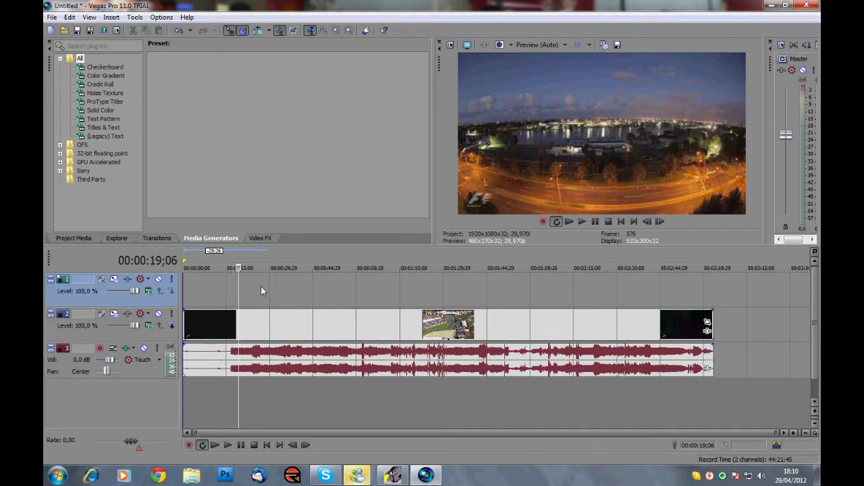
right_click(284, 390)
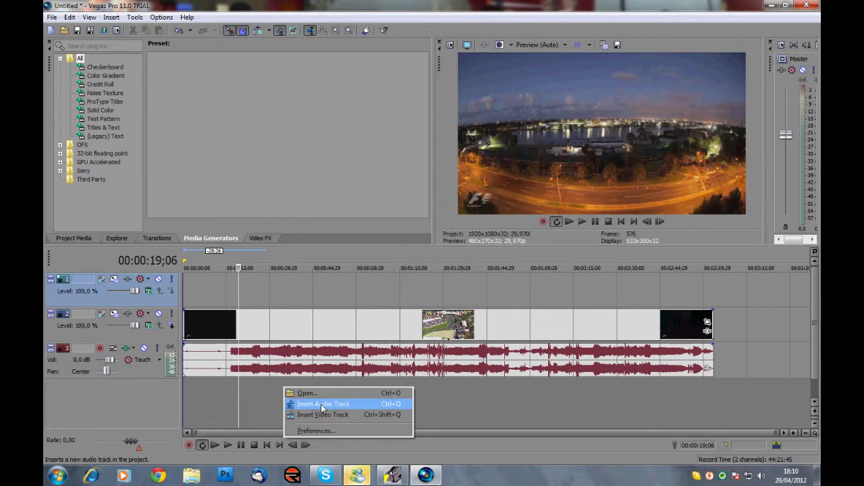
click(435, 399)
right_click(330, 397)
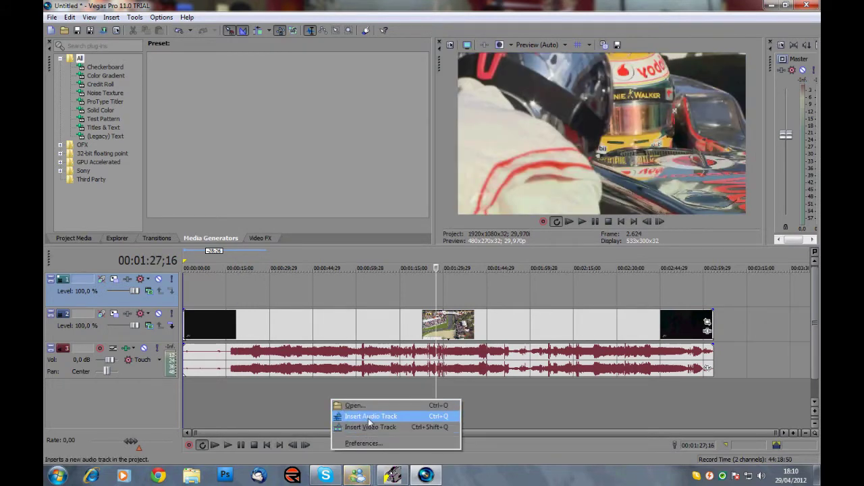
click(368, 418)
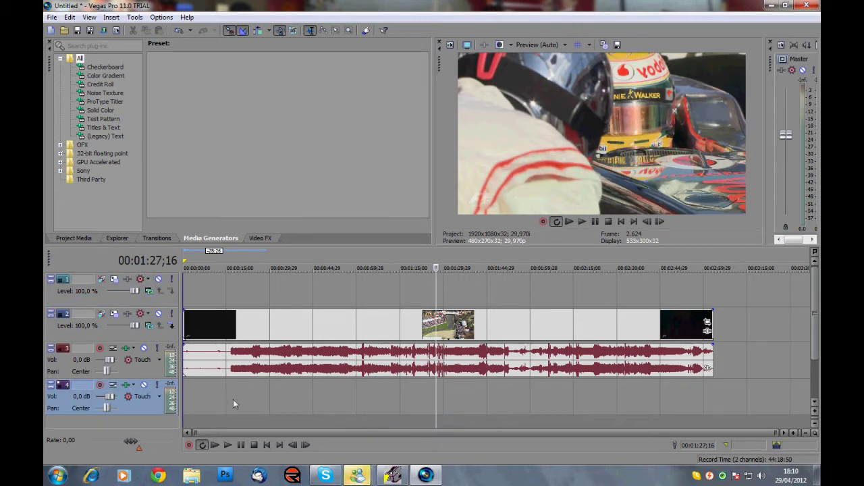
Open the MP3 "2012 F1 Australian Grand Prix Highlights (Melbourne)" onto the new audio track and move it close to the timeline start
click(64, 30)
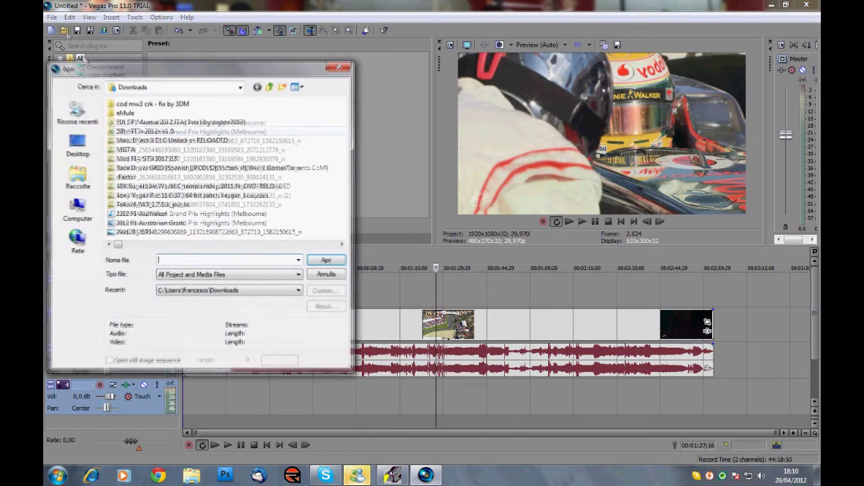
click(190, 213)
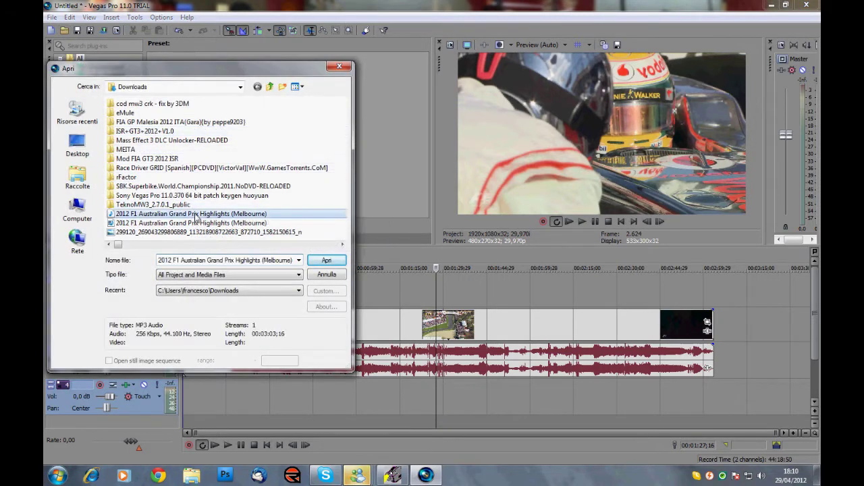
click(327, 261)
drag(492, 408, 293, 386)
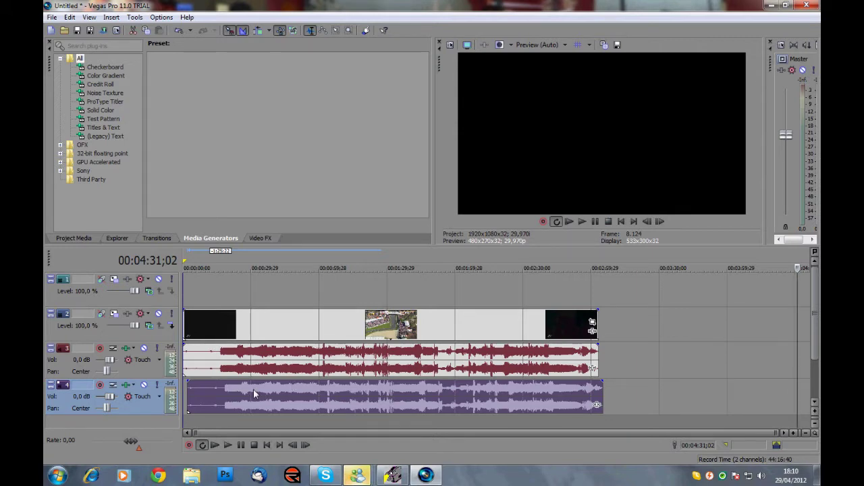
click(393, 475)
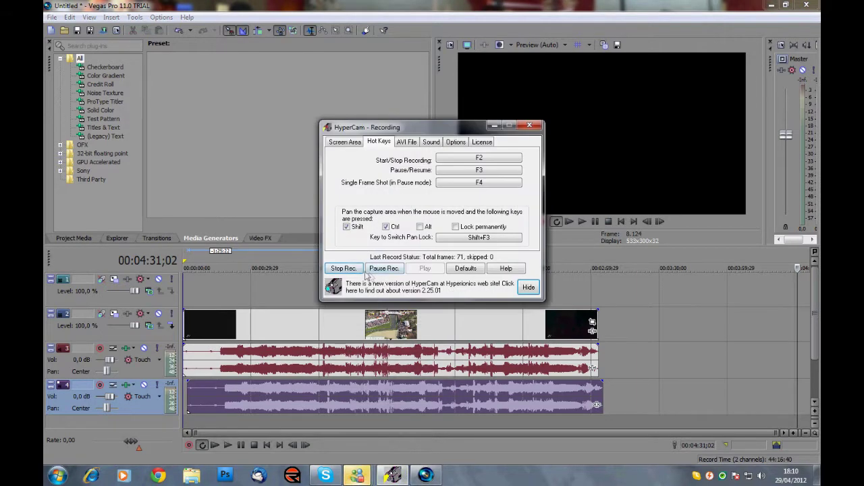
click(369, 273)
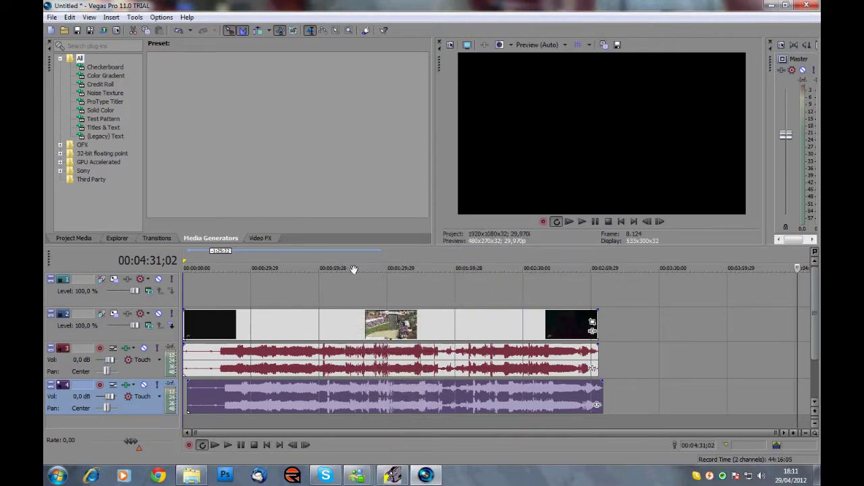
Try splitting the video clip at 00:00:43;17 and shifting its second part, and undo these edits
click(270, 326)
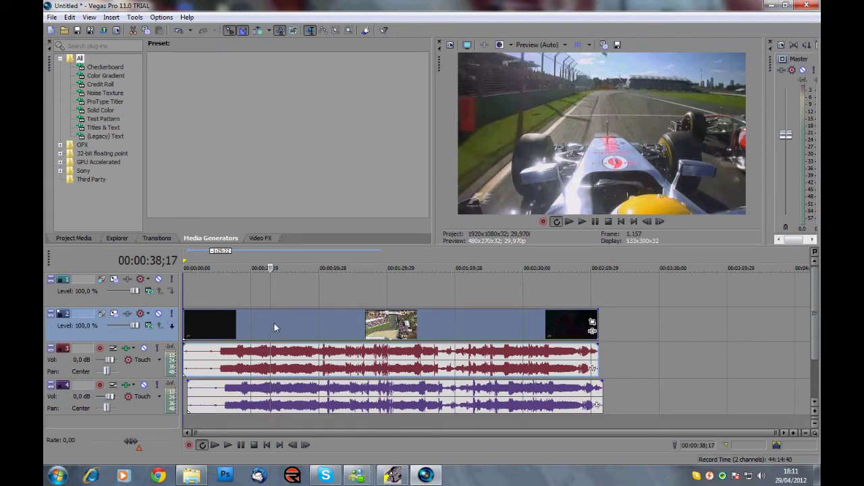
click(281, 324)
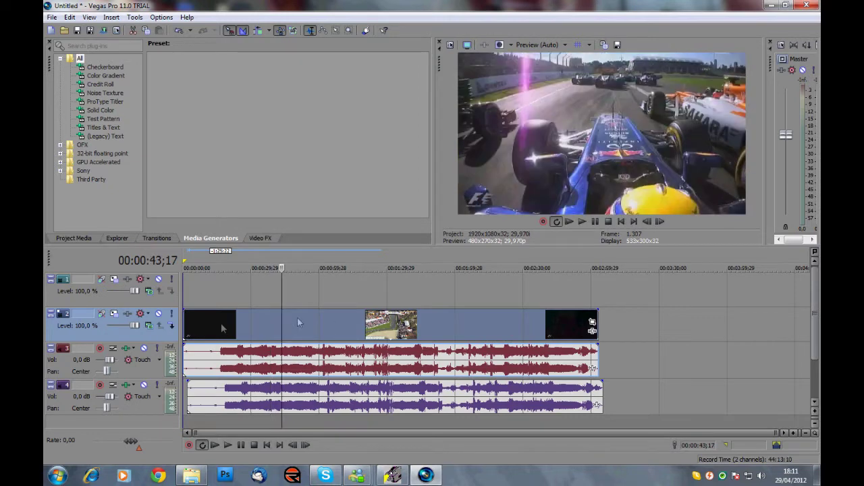
key(s)
drag(285, 320, 311, 331)
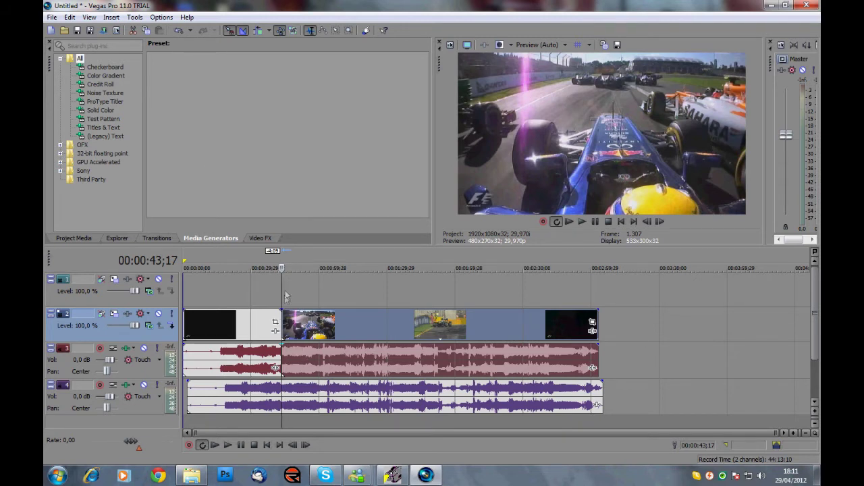
click(178, 31)
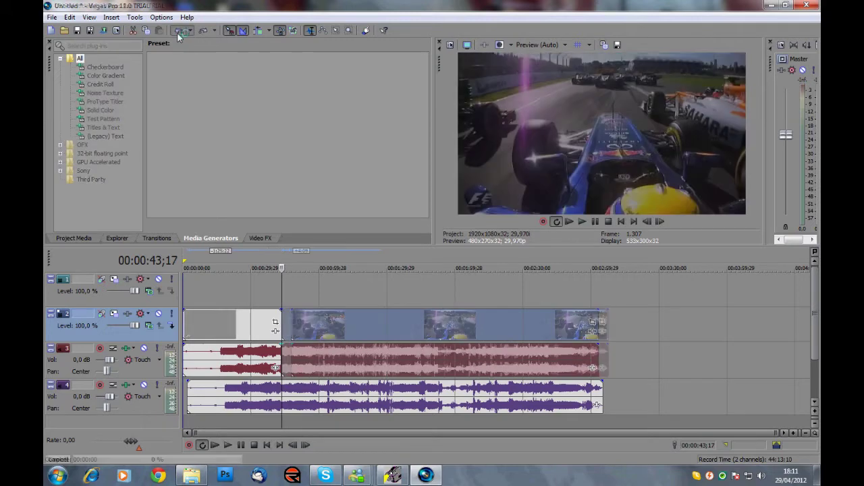
Split the video clip at 00:00:34;01 and 00:00:39;22, delete the section between the cuts, and close the gap
click(260, 324)
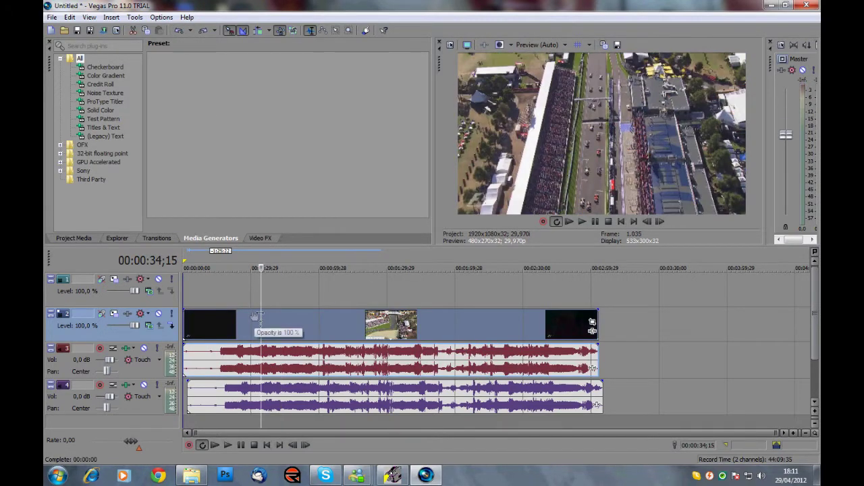
key(space)
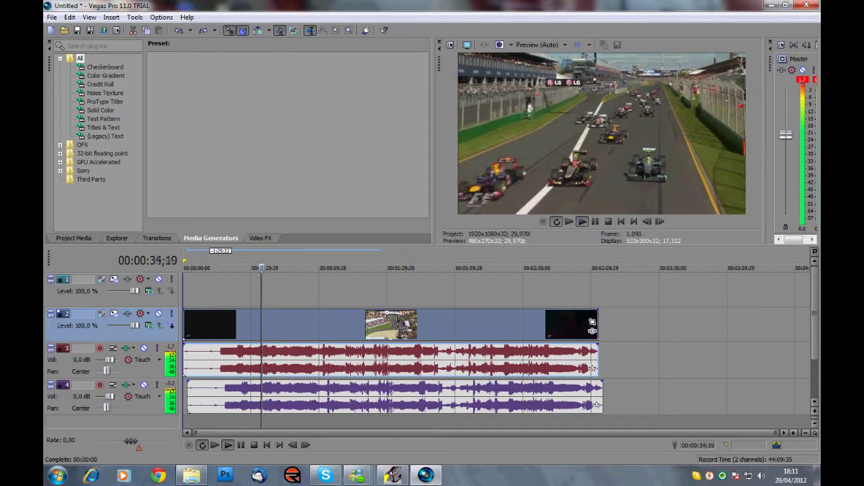
key(space)
key(s)
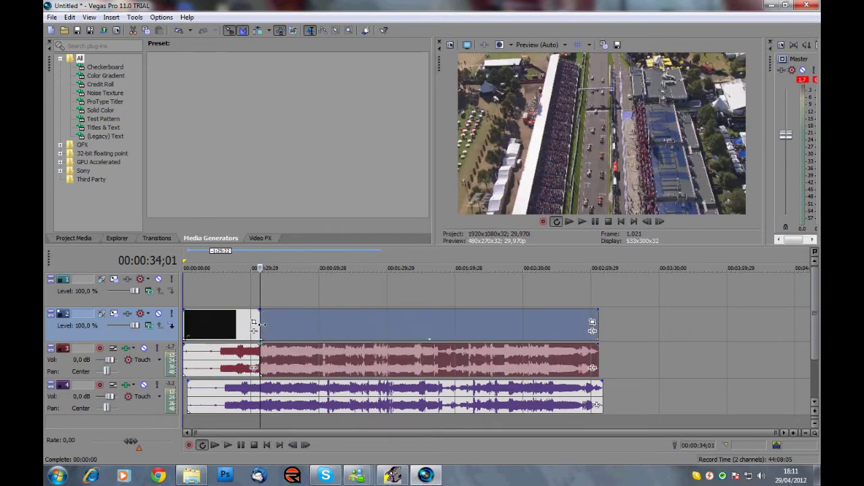
key(space)
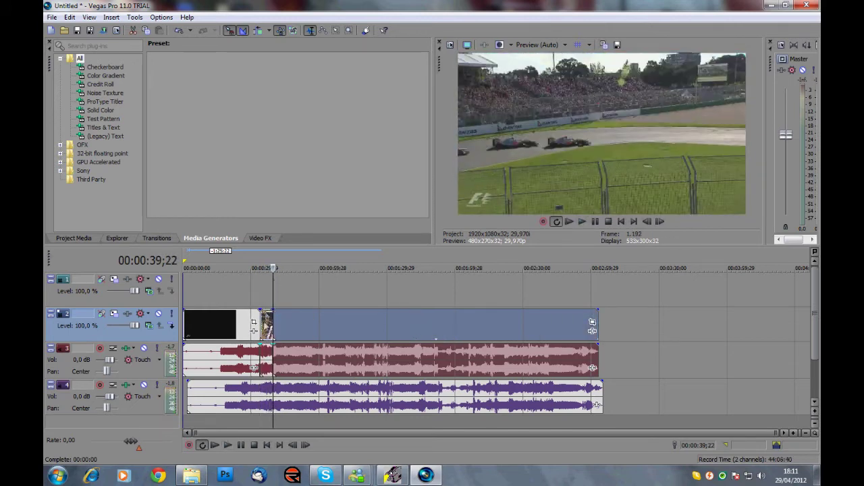
key(space)
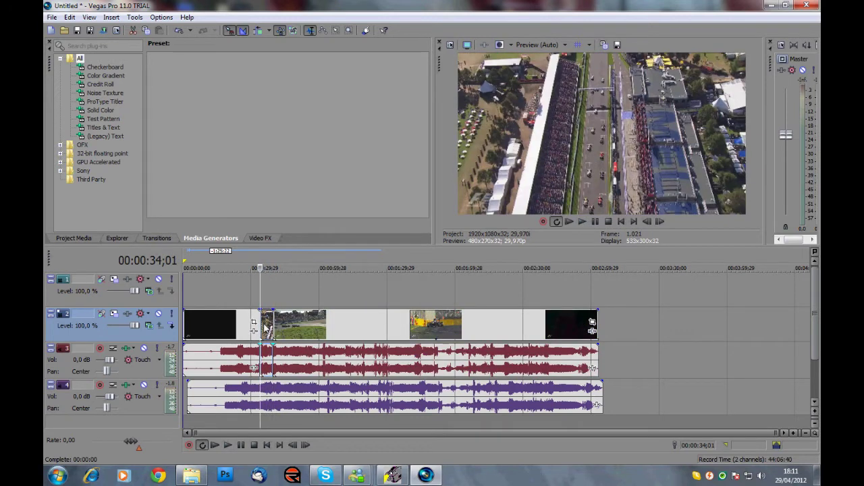
key(Delete)
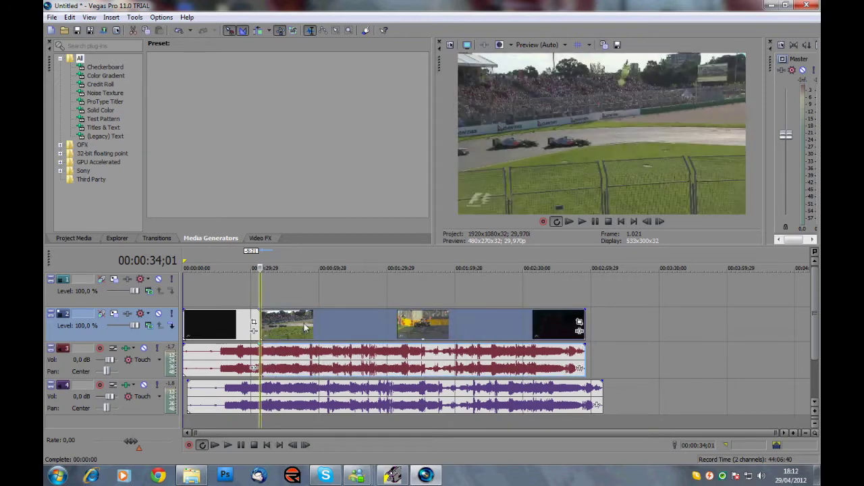
click(289, 291)
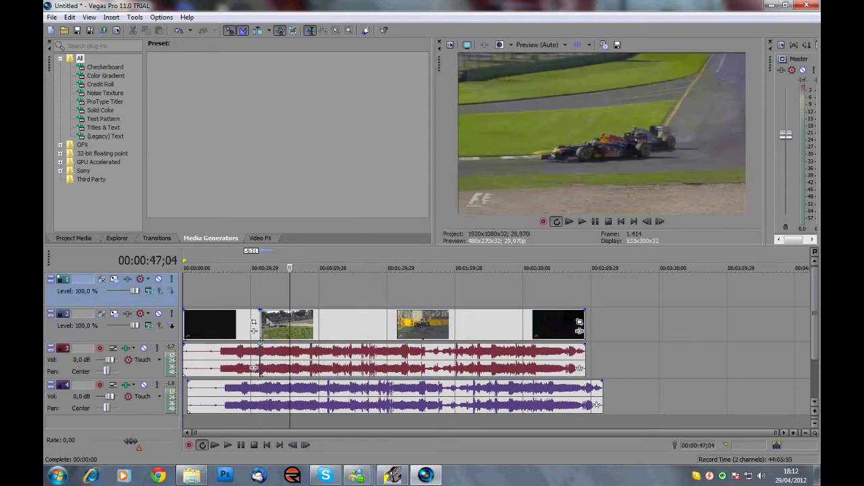
click(269, 319)
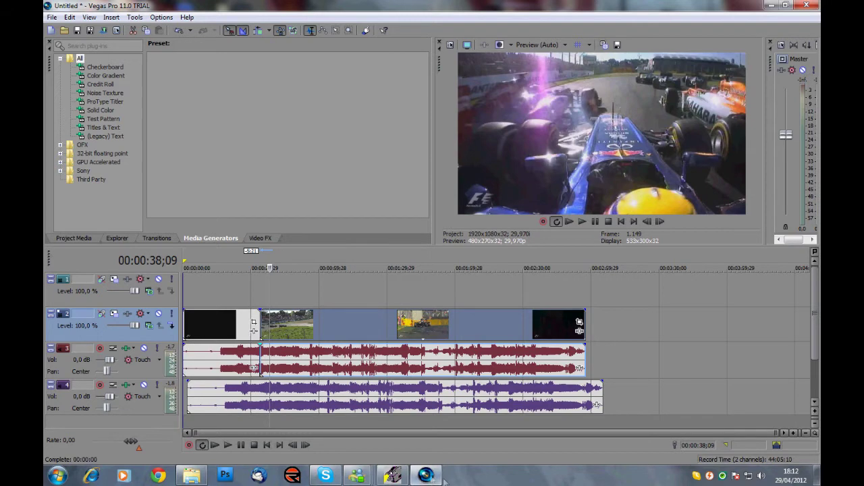
click(393, 476)
click(370, 268)
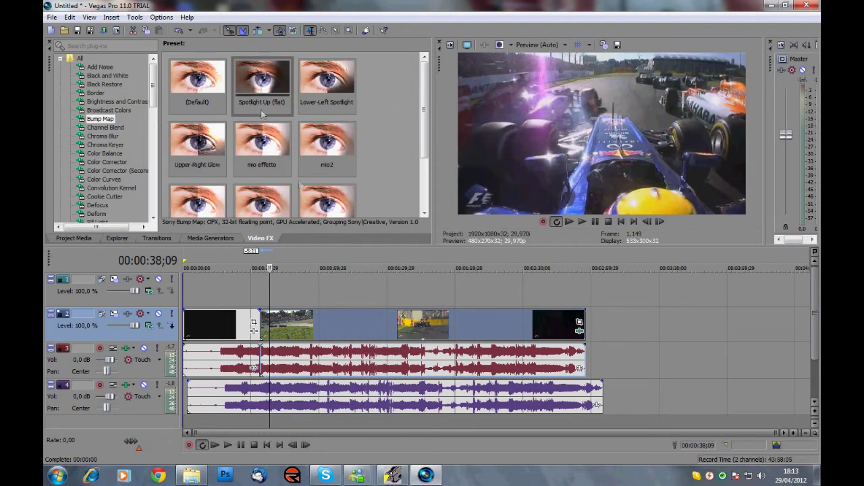
Browse the video effects, showing the presets of Black and White and of Bump Map
click(223, 239)
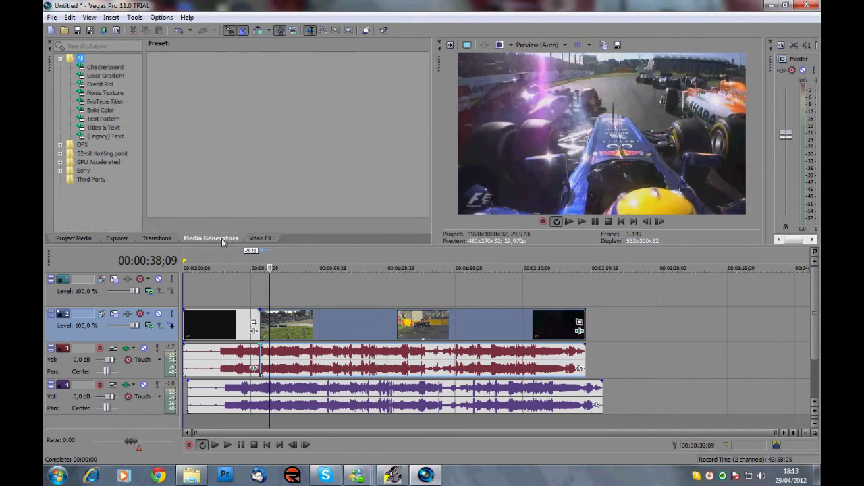
click(251, 239)
click(99, 76)
mouse_move(153, 73)
mouse_down()
mouse_move(152, 173)
mouse_move(152, 75)
mouse_up()
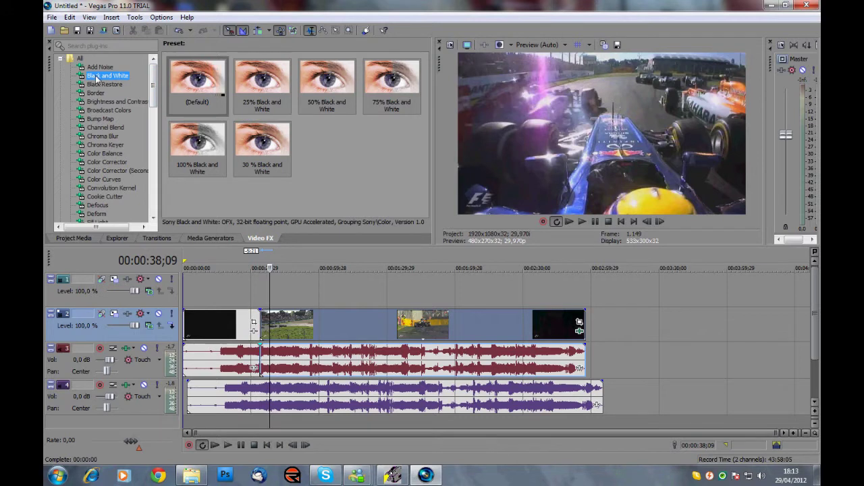
click(101, 119)
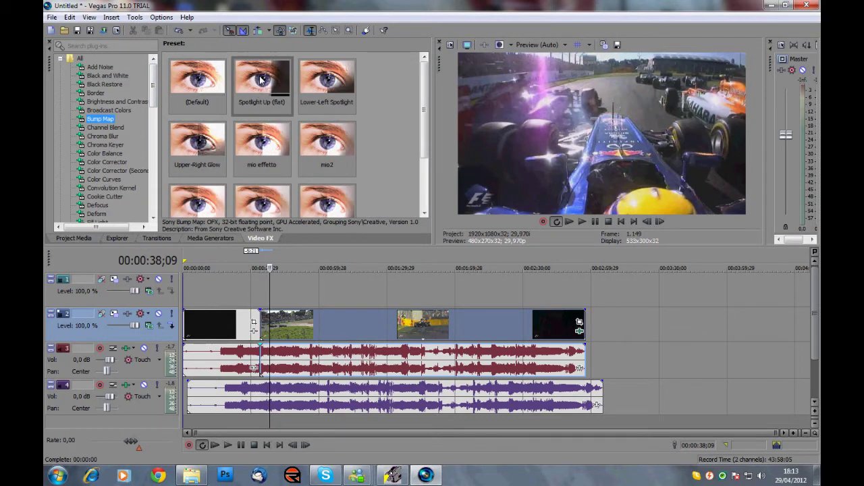
Apply the Bump Map preset Spotlight Up (flat) to the second video part, with intensity 0,463, focus 0,779 and ambience 0,221
drag(261, 80, 282, 324)
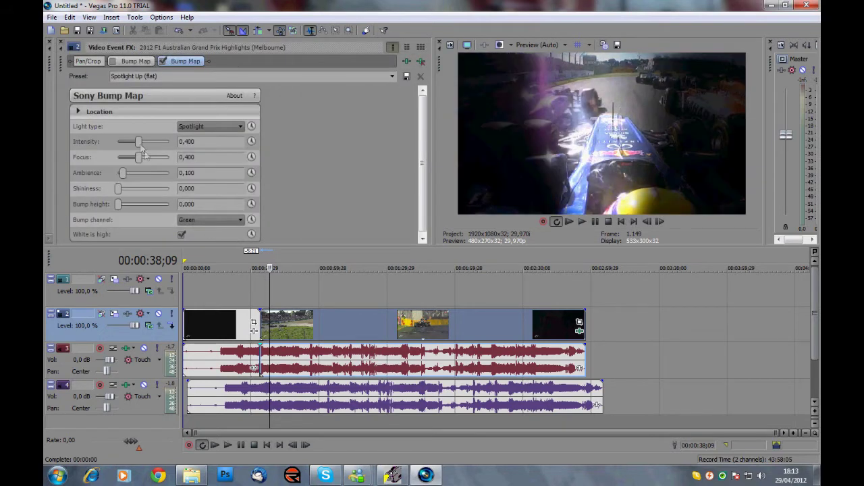
drag(140, 158, 130, 175)
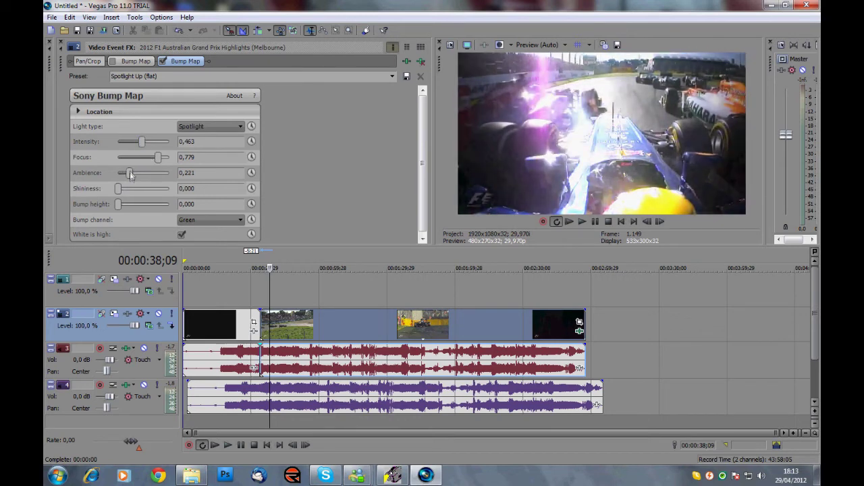
click(61, 45)
Add the default Radial Blur effect to the second video part and set its strength to 0,368
drag(153, 88, 152, 148)
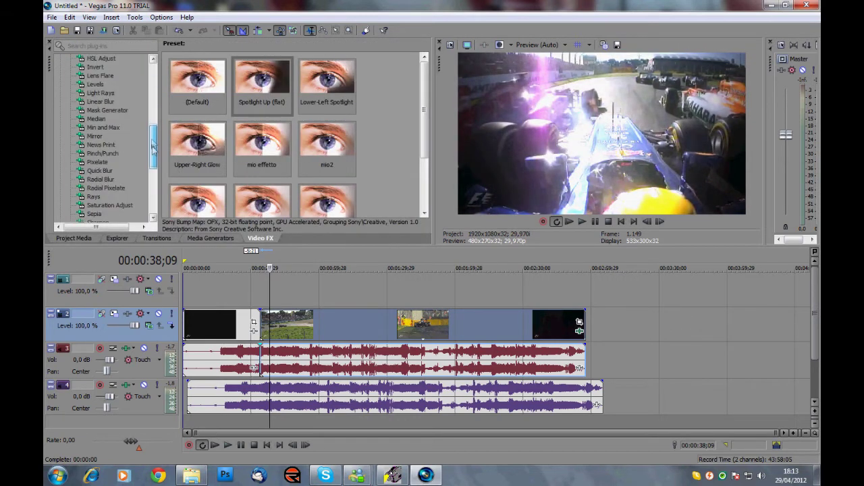
click(105, 179)
drag(197, 81, 292, 326)
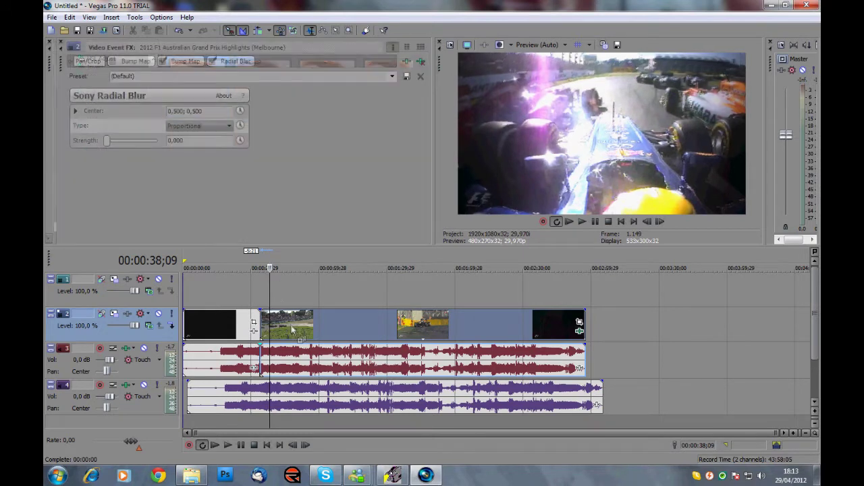
drag(107, 140, 126, 146)
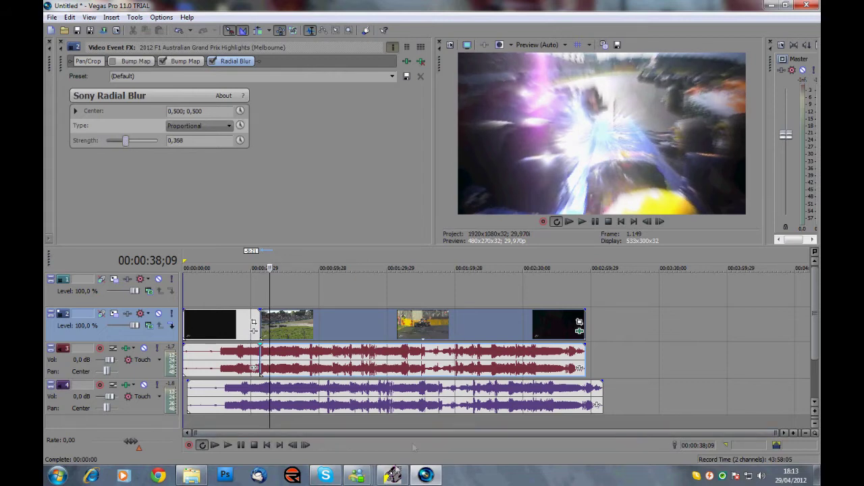
click(392, 475)
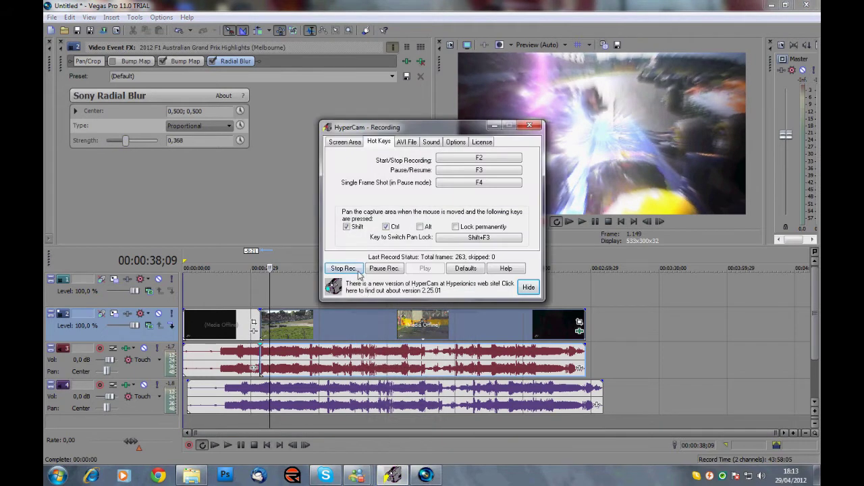
click(359, 269)
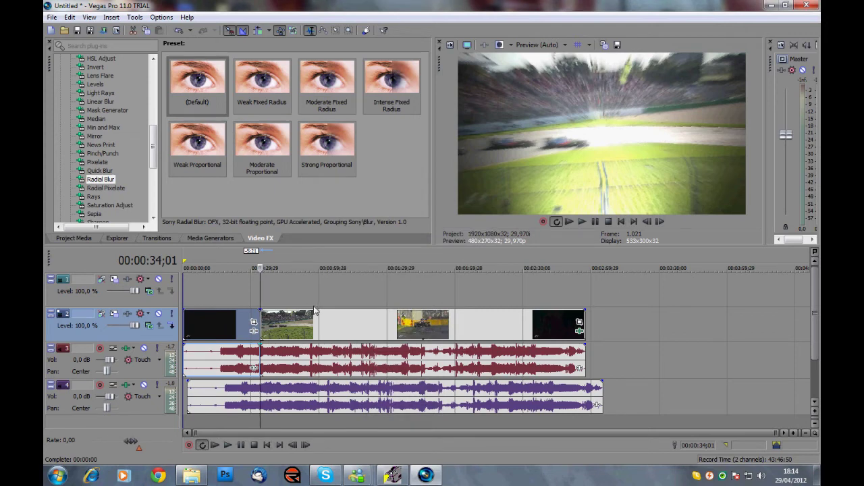
Pull the second video part away from the first, and overlap the two by 1:00 to form a crossfade
drag(307, 319, 313, 320)
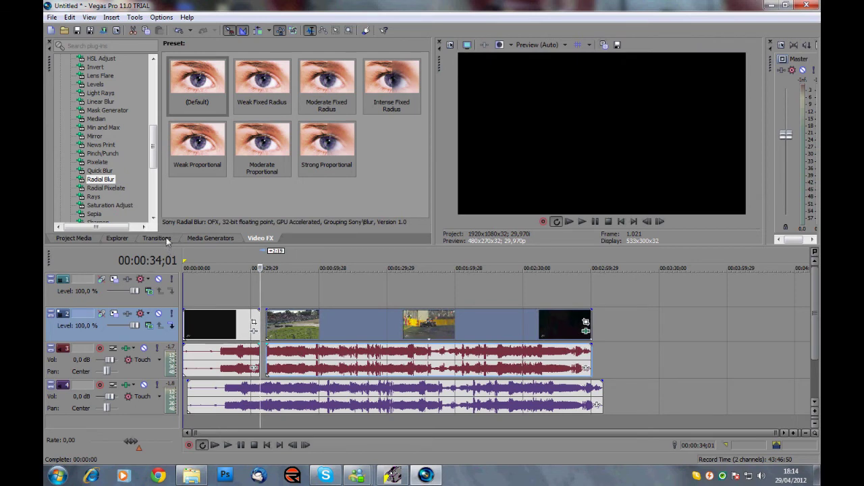
click(243, 323)
click(255, 324)
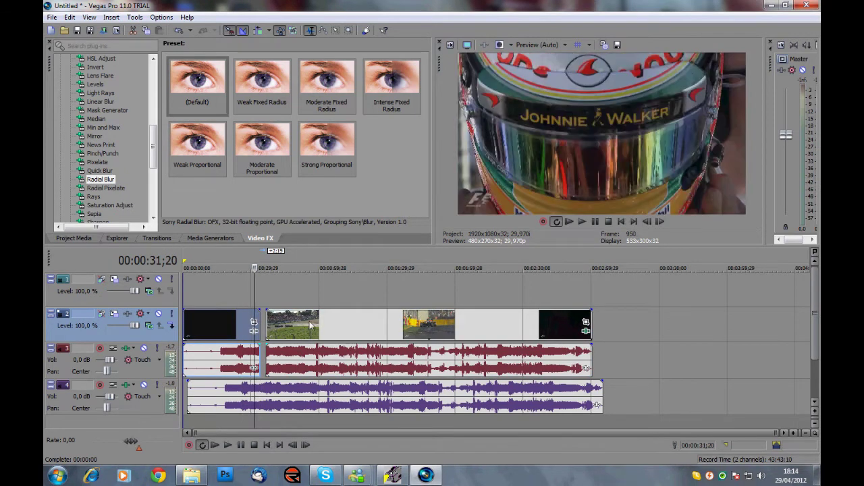
click(310, 326)
click(251, 320)
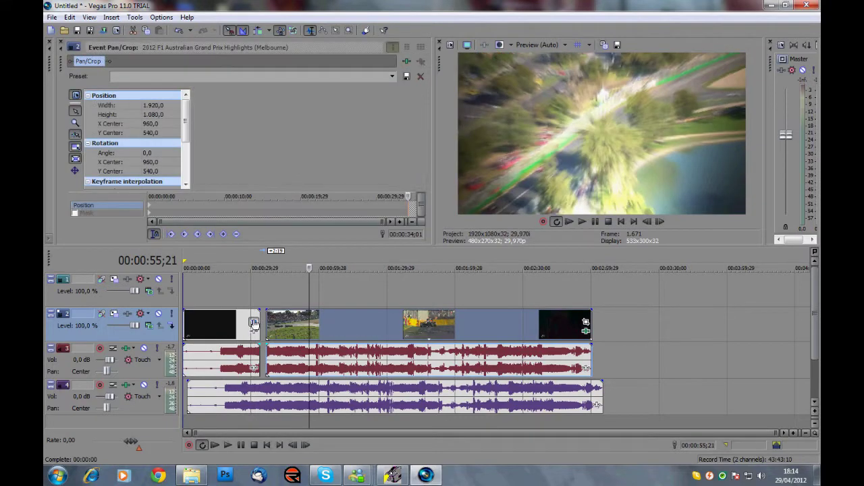
click(247, 314)
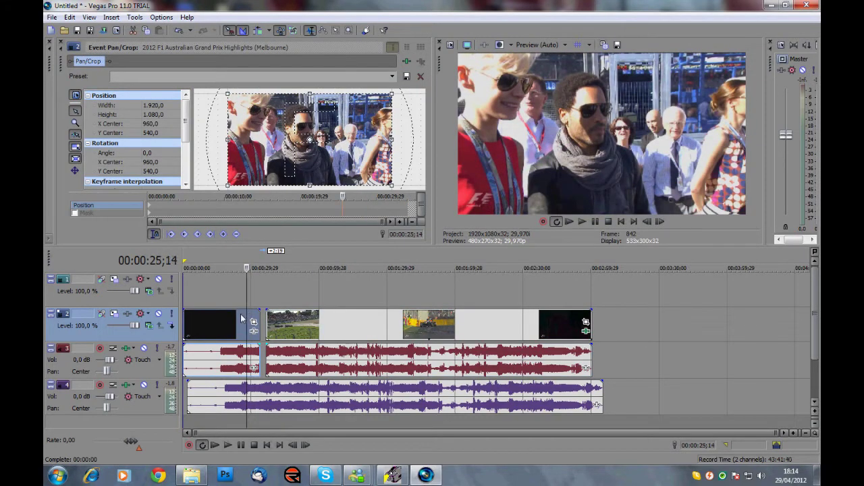
click(302, 323)
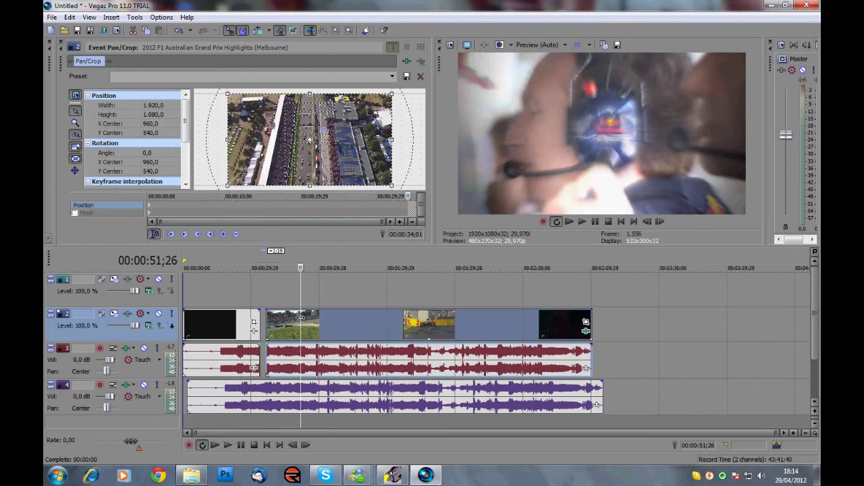
mouse_move(293, 325)
mouse_down()
mouse_move(305, 325)
mouse_move(280, 325)
mouse_up()
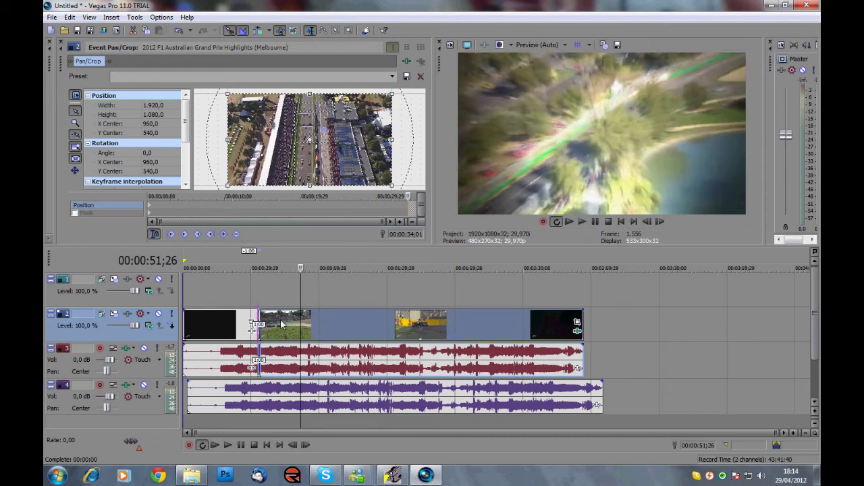
drag(280, 325, 287, 324)
Play the timeline from just before the overlap to check the crossfade between the two video parts
click(250, 311)
click(251, 294)
key(space)
click(581, 221)
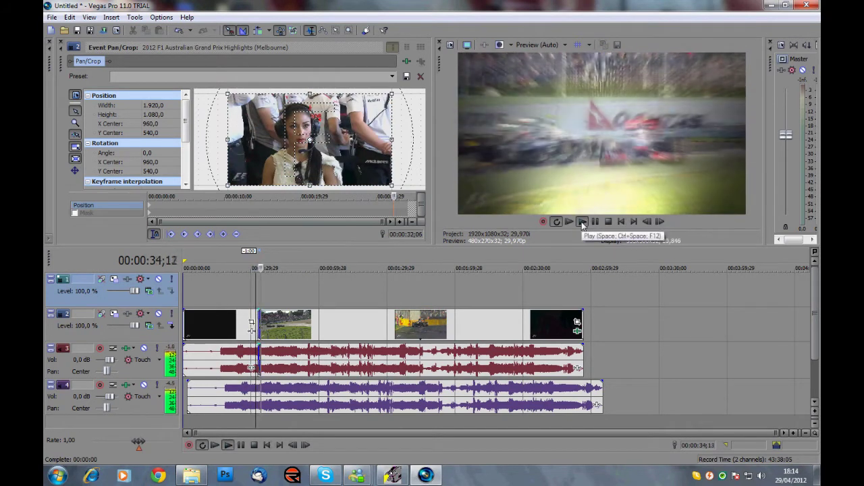
key(space)
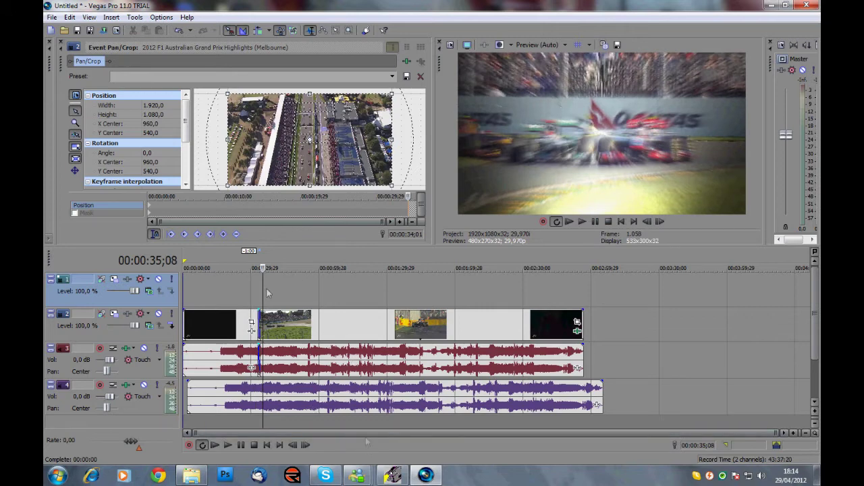
Browse the transitions and apply the Page Peel preset "Top, Tight Fold, Opaque, Red Light" to the overlap of the two video parts
click(50, 41)
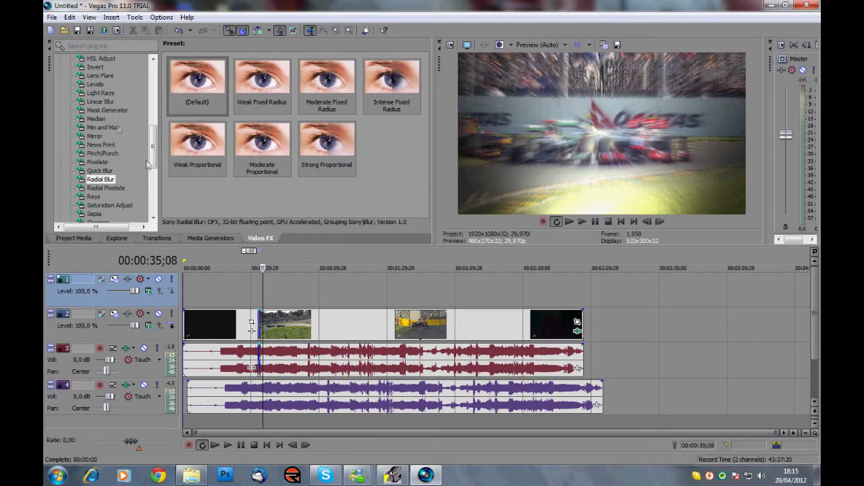
click(162, 238)
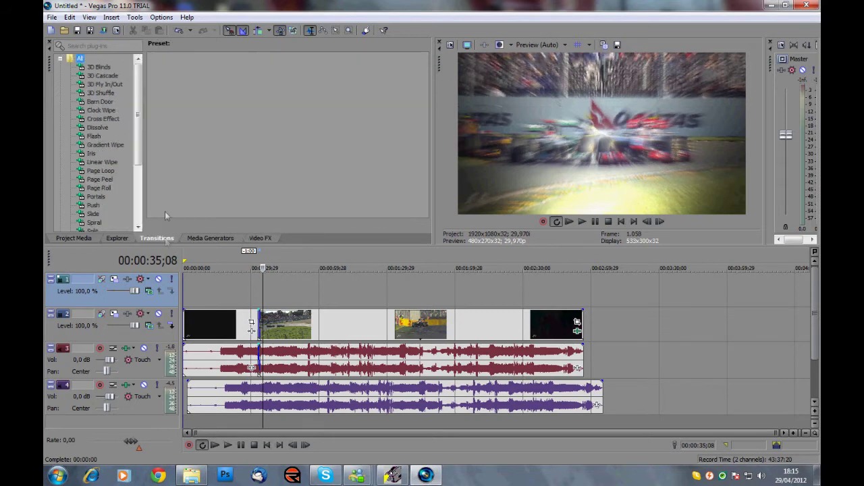
click(101, 92)
click(101, 102)
scroll(105, 135, down, 2)
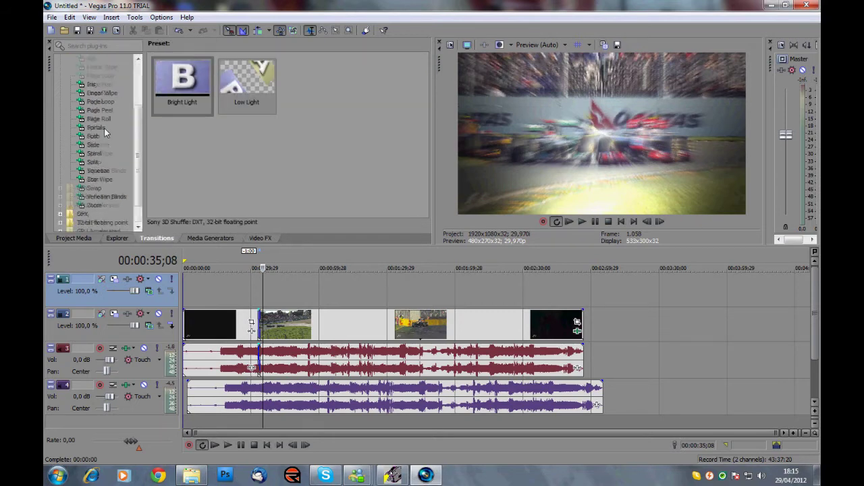
click(101, 137)
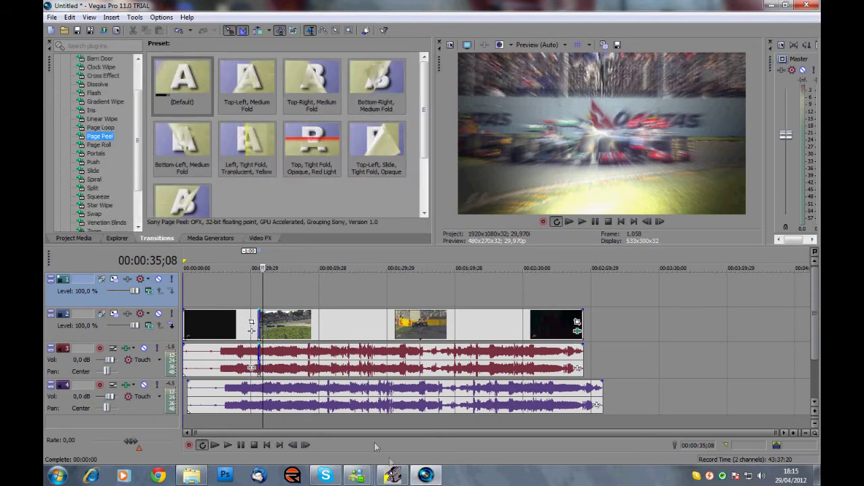
click(391, 476)
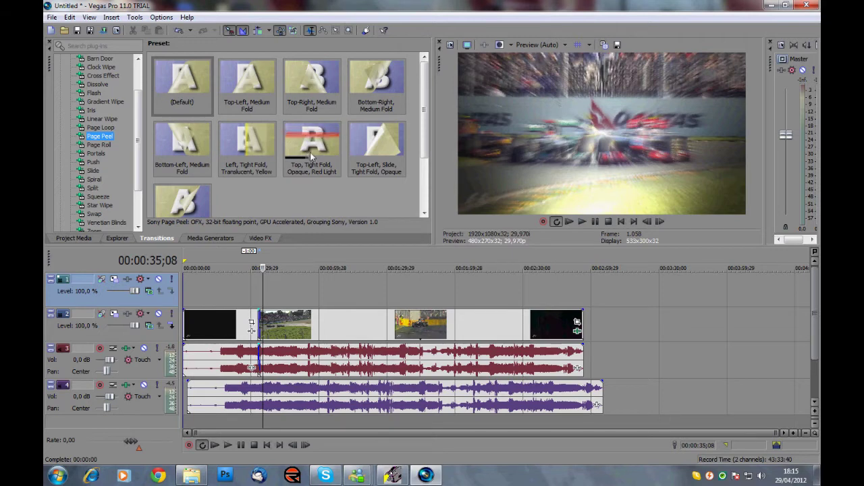
drag(315, 139, 259, 323)
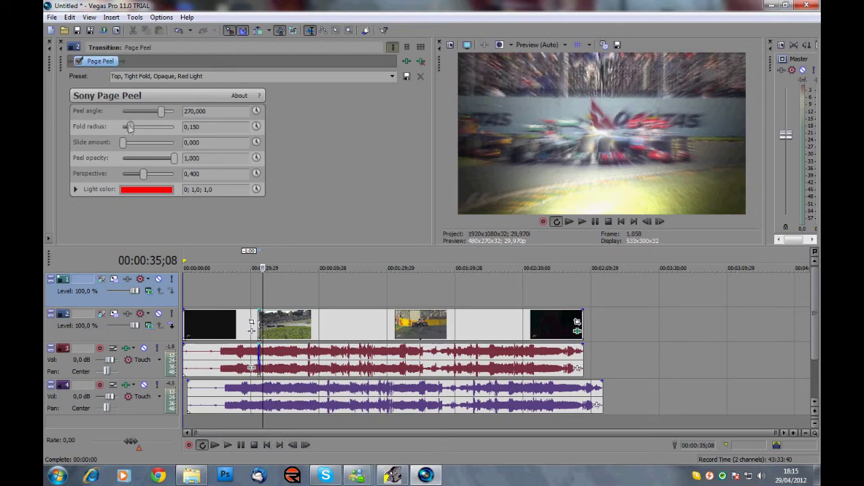
click(393, 476)
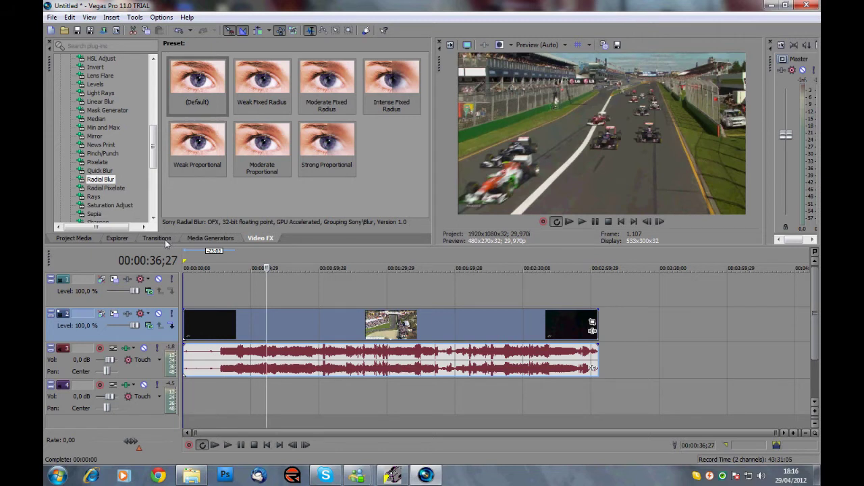
Add a Titles & Text event with the Action Flip preset to the empty track above the video, at about 30 seconds
click(209, 238)
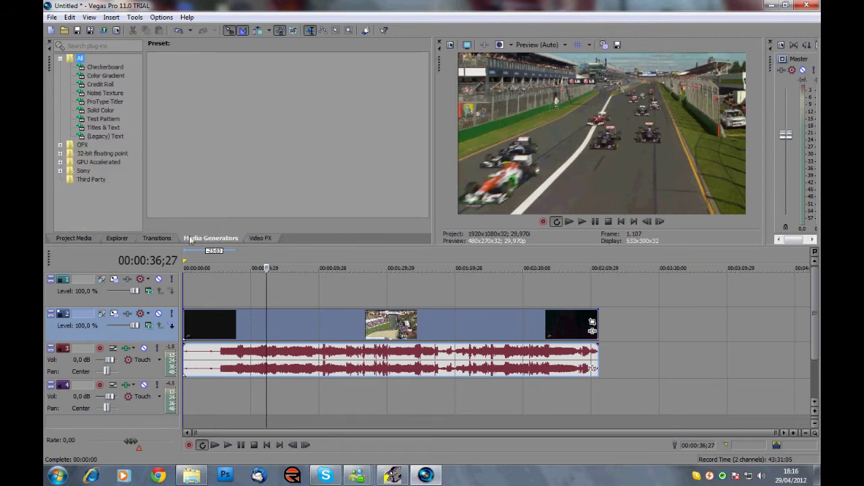
click(95, 127)
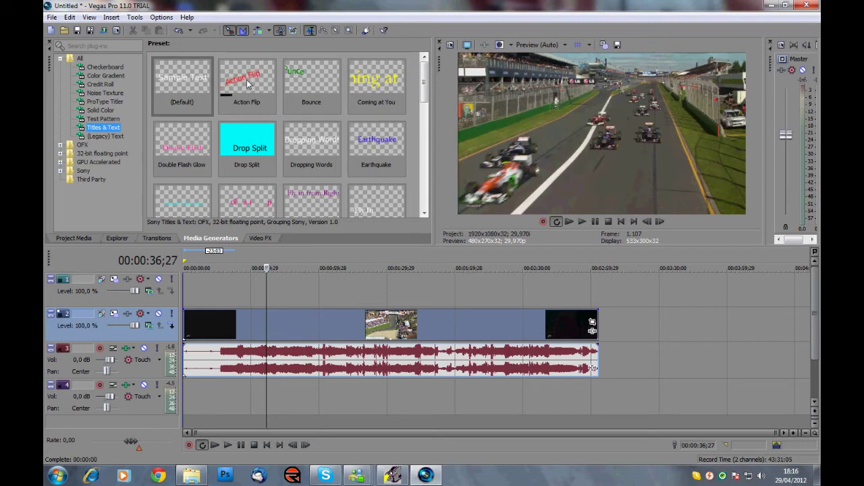
click(260, 238)
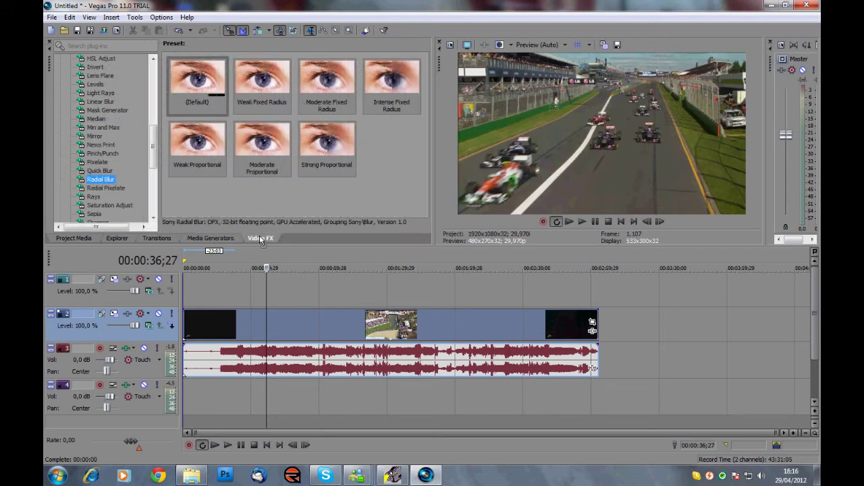
drag(242, 167, 266, 287)
Enlarge the title settings area and replace the sample text with "ciao a tutti"
drag(765, 150, 461, 154)
drag(671, 173, 487, 160)
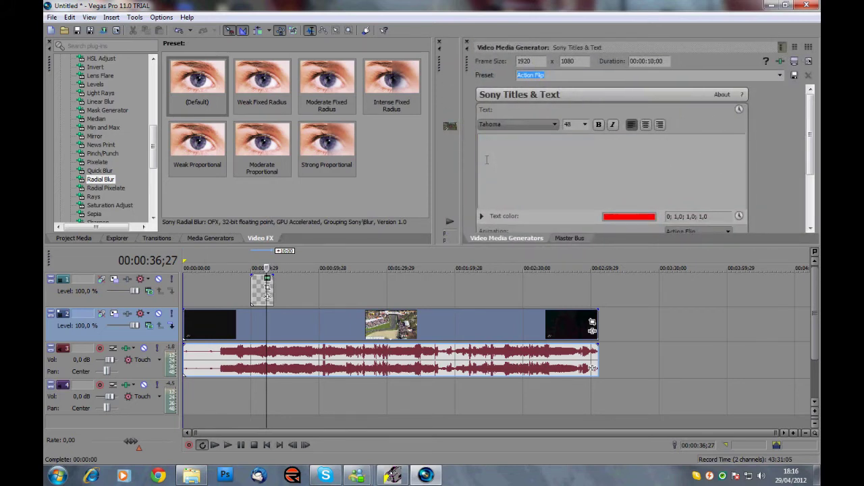
text(ciao a tutti)
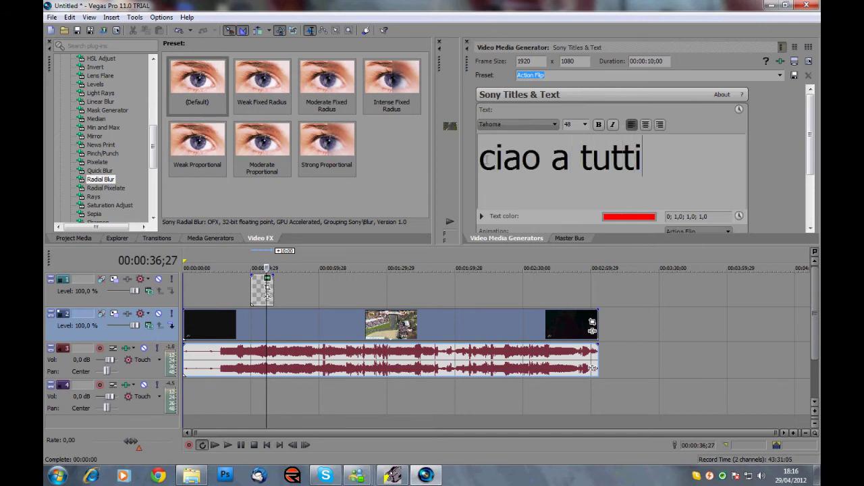
Change the title's text color to near-white (0; 0,04; 0,96; 1,0) and keep the Tahoma font
click(644, 217)
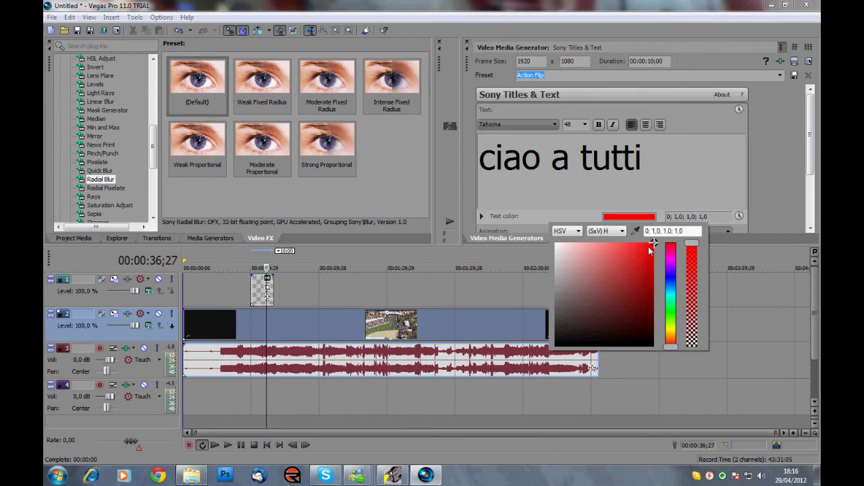
drag(637, 256, 561, 249)
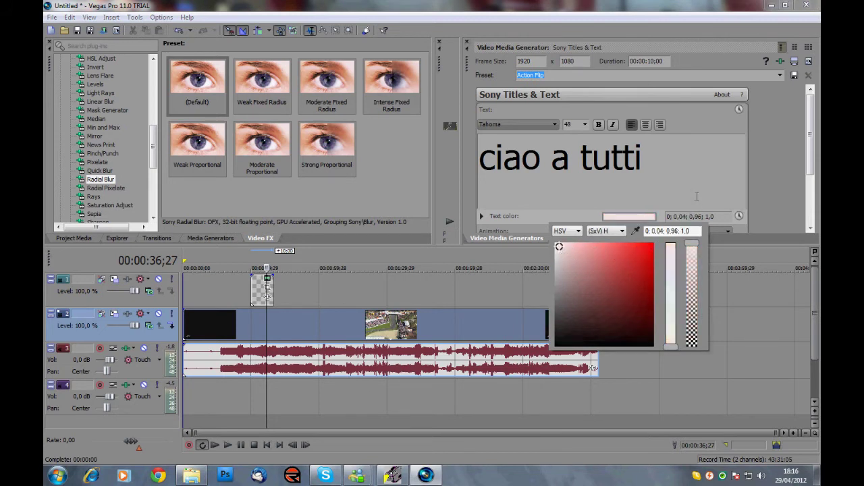
click(697, 196)
click(555, 124)
click(555, 124)
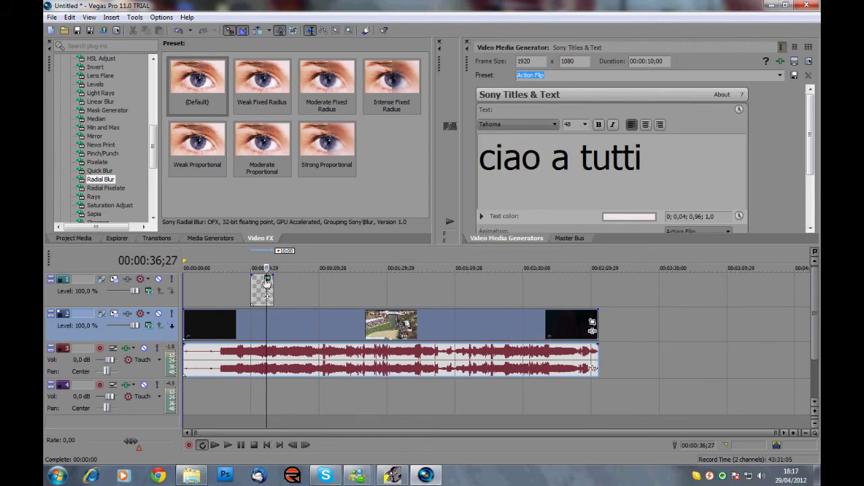
Shorten the title event by 1:20 and close its settings to preview the title at 00:00:32;25
click(258, 292)
mouse_move(264, 287)
mouse_down()
mouse_move(278, 288)
mouse_move(265, 286)
mouse_up()
click(467, 43)
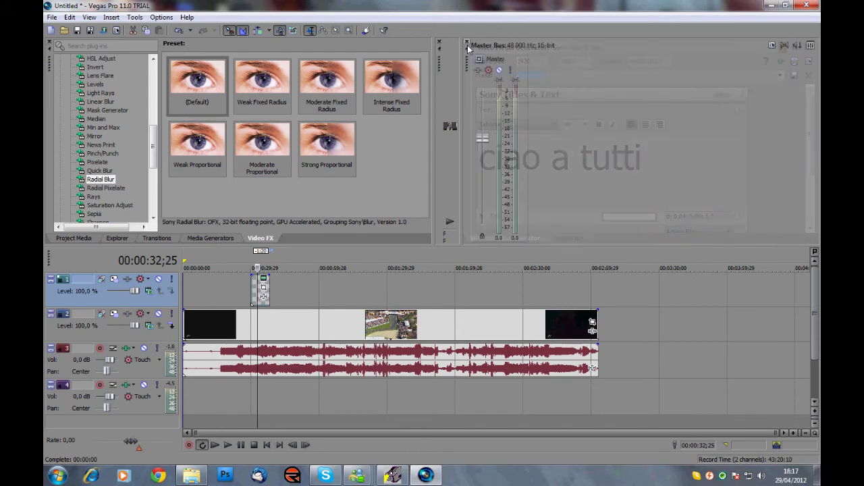
click(392, 475)
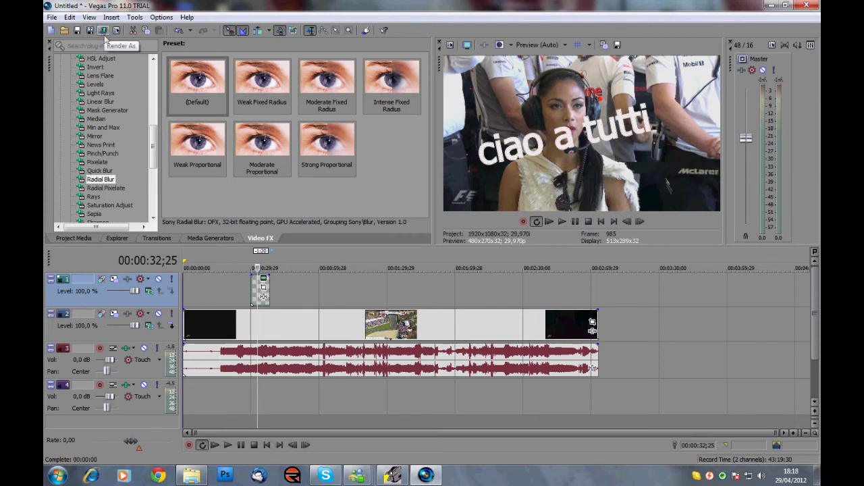
Examine the Windows Media Video V11 templates in the Render As settings, including 6 Mbps HD 720-30p Video, and close them without rendering
click(104, 31)
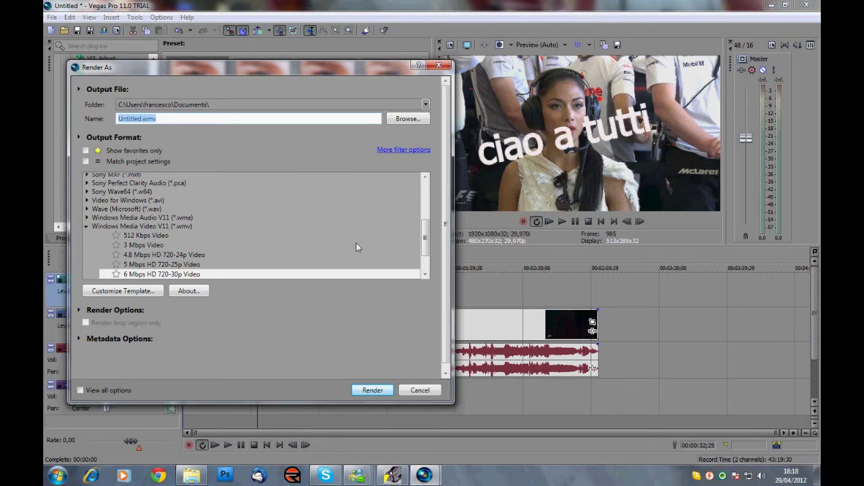
mouse_move(429, 233)
mouse_down()
mouse_move(429, 209)
mouse_move(429, 249)
mouse_up()
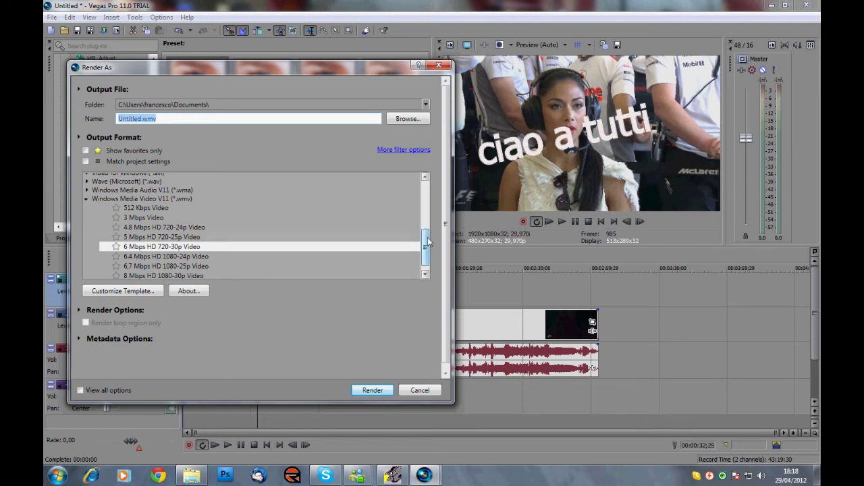
drag(427, 241, 427, 249)
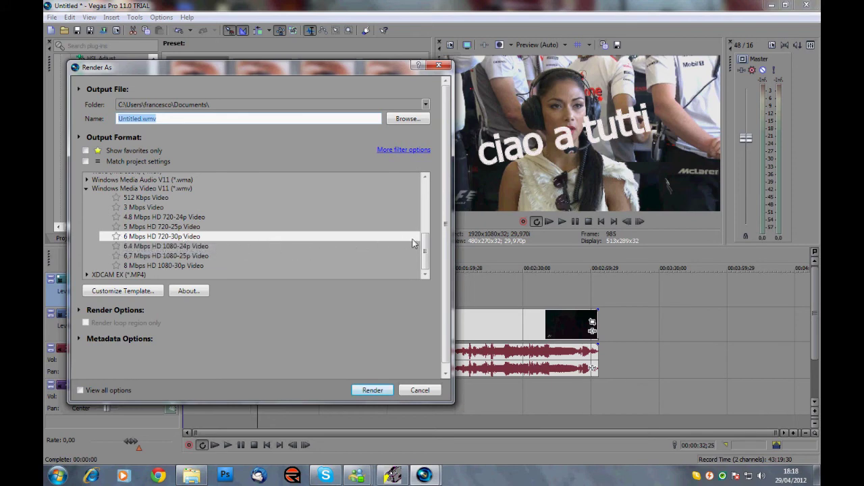
click(439, 64)
click(52, 17)
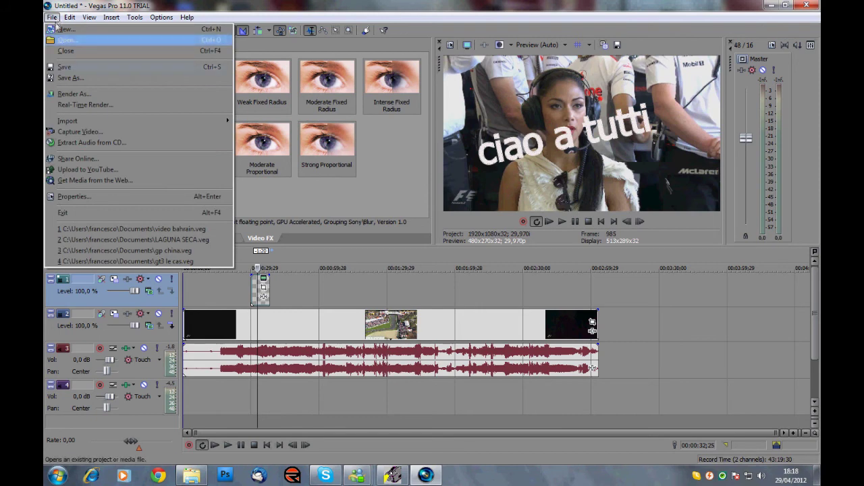
click(73, 94)
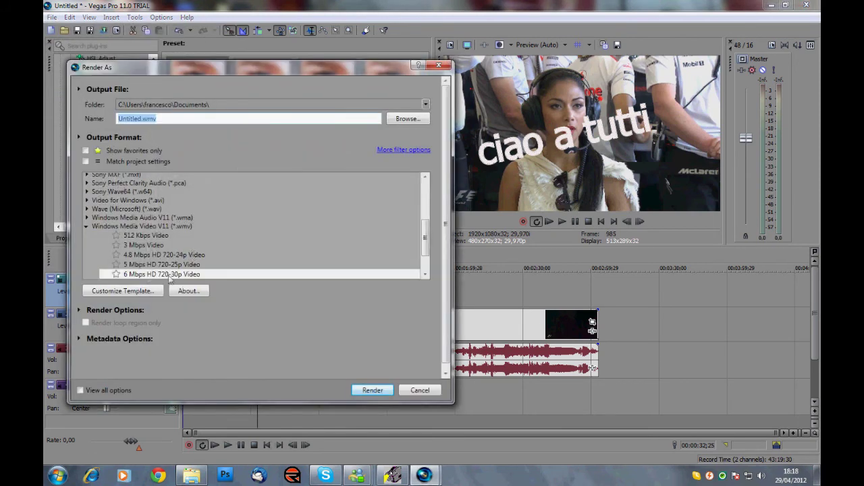
click(439, 65)
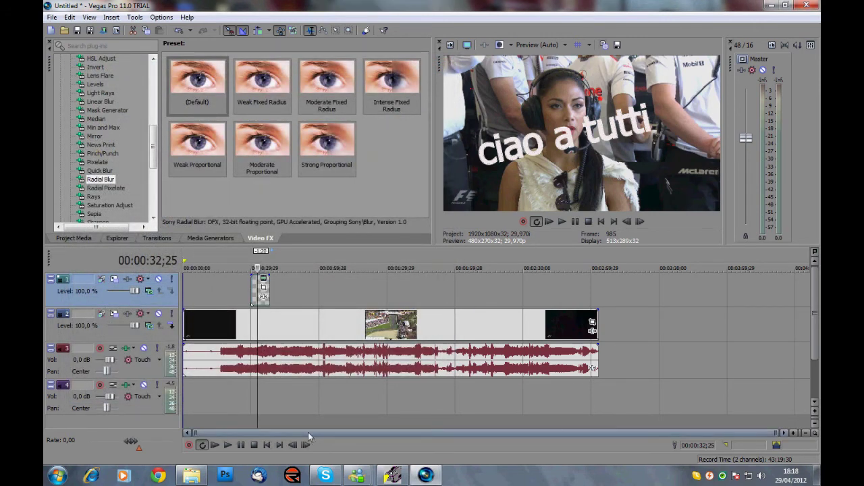
Mark the loop region on the timeline from 00:00:00;00 to the end of the video clip
click(185, 263)
mouse_move(185, 263)
mouse_down()
mouse_move(490, 262)
mouse_move(596, 283)
mouse_up()
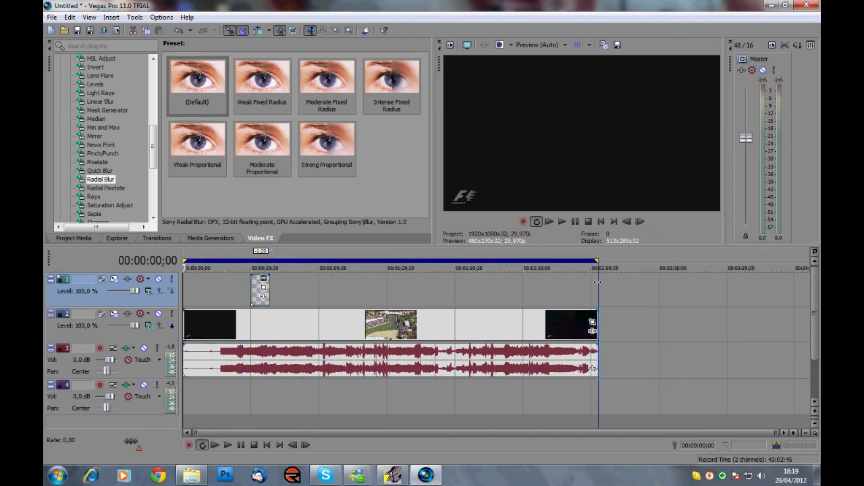
click(393, 475)
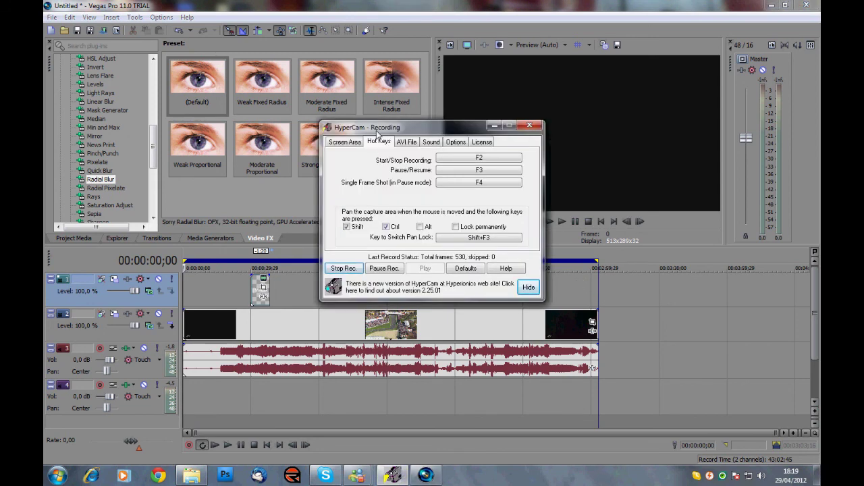
drag(376, 133, 463, 210)
click(581, 202)
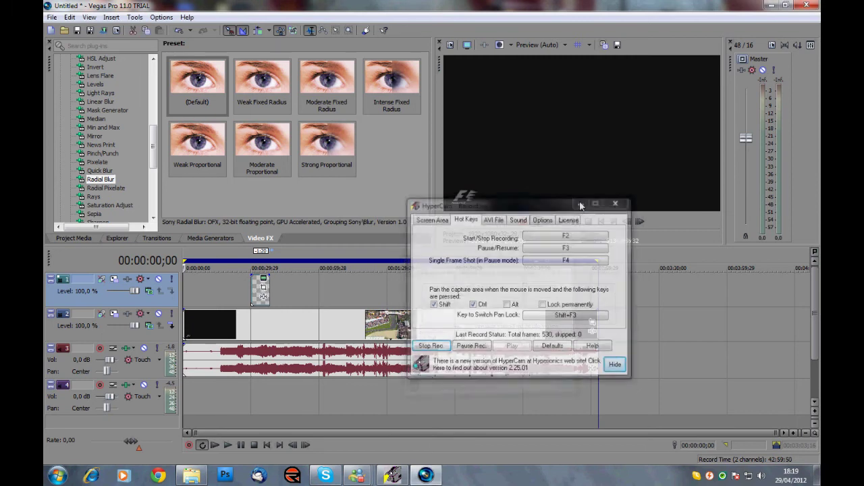
mouse_move(399, 479)
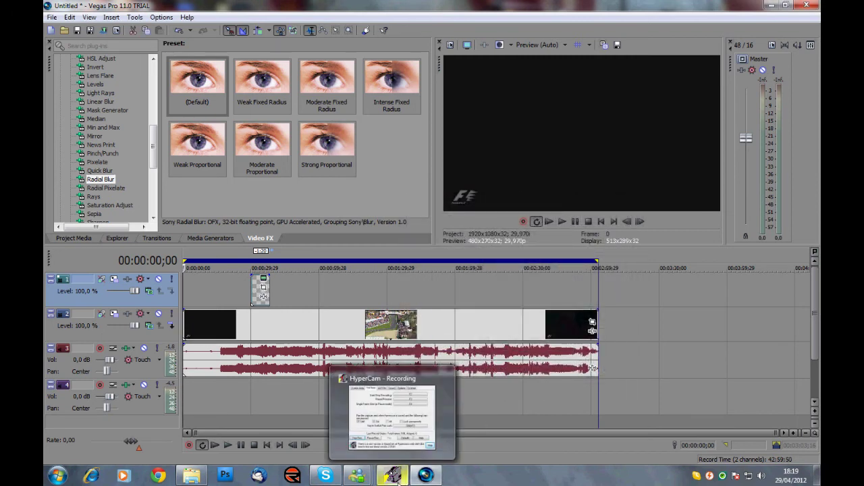
click(399, 478)
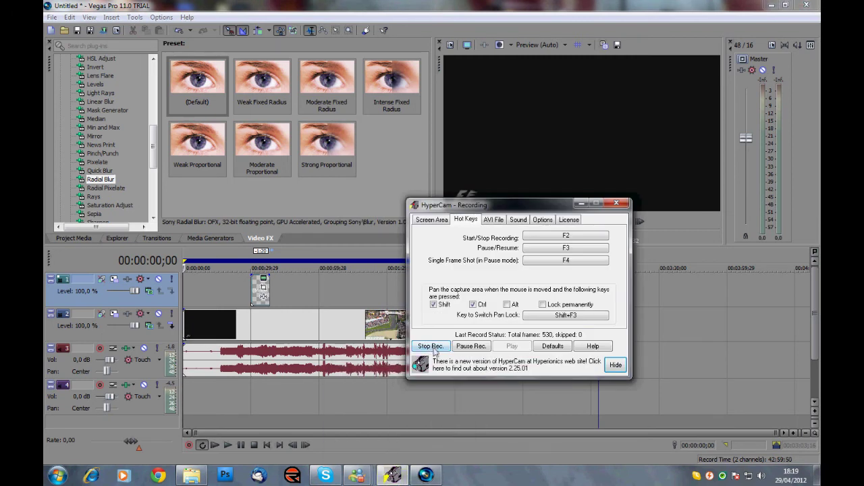
click(432, 346)
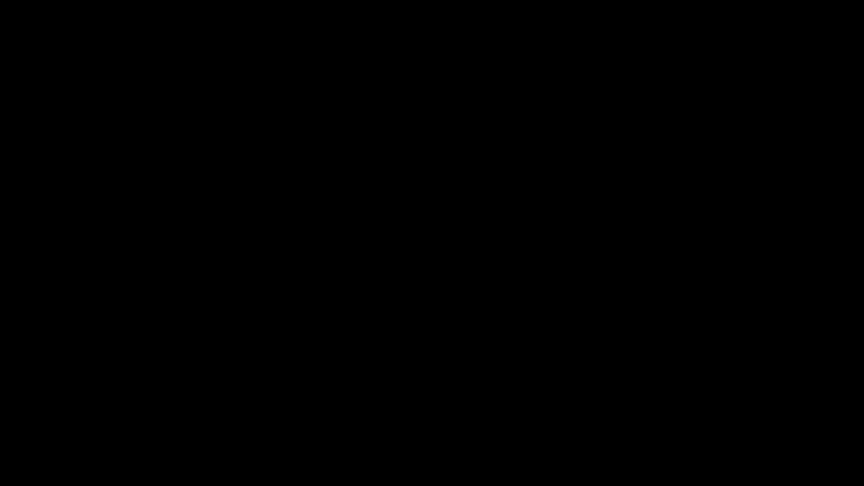